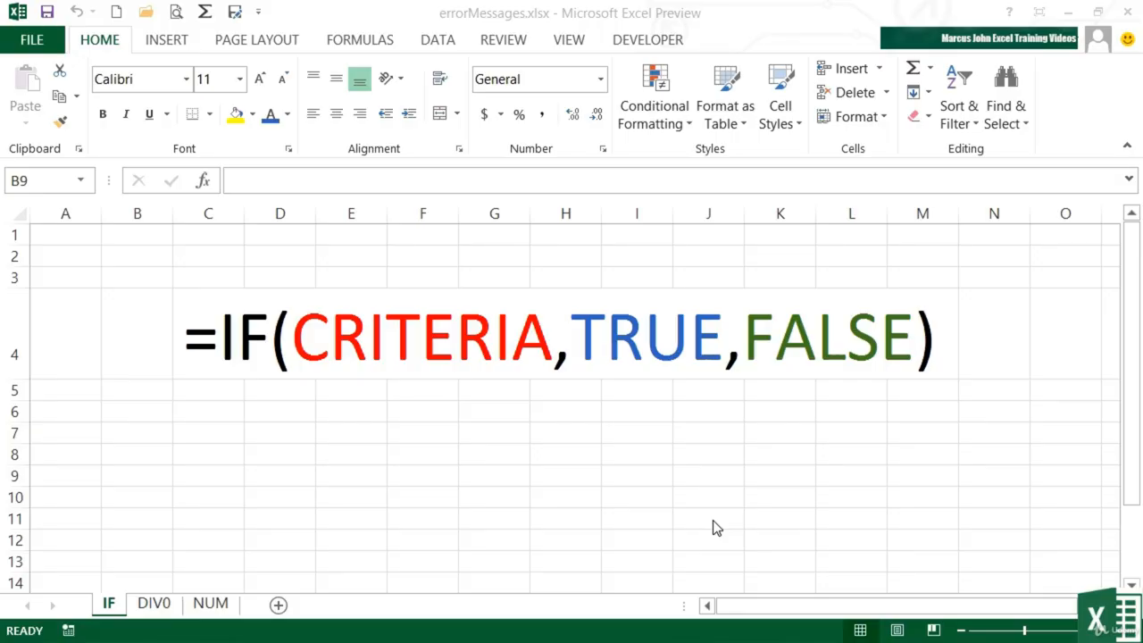
- Open the DIV0 sheet and examine the formula in A1 and its input cells B1 and C1
click(154, 604)
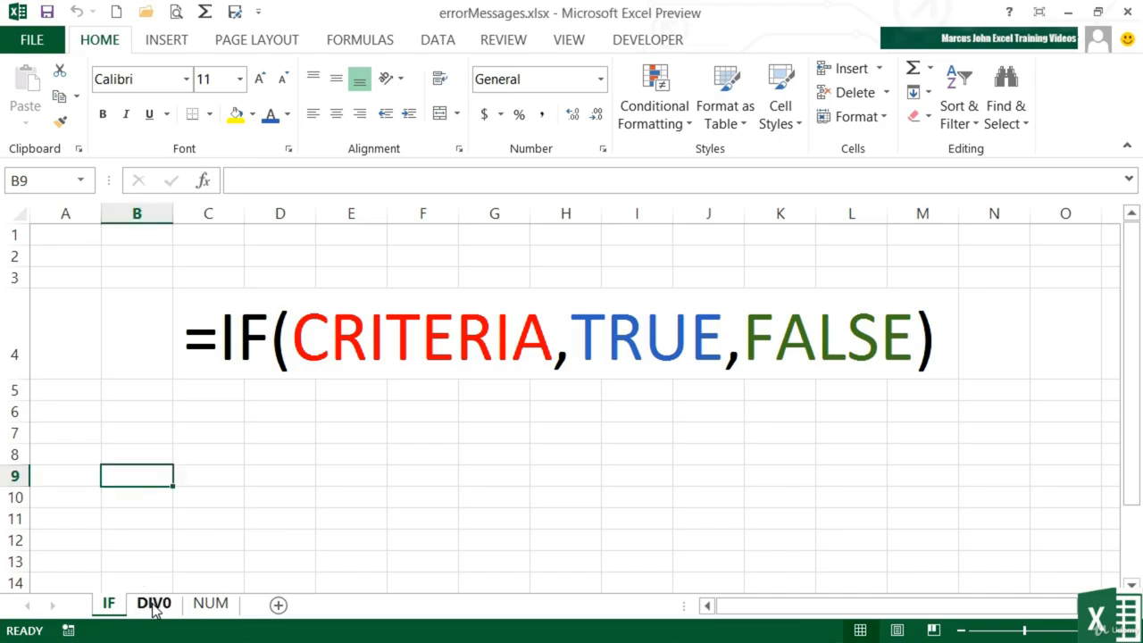
click(154, 605)
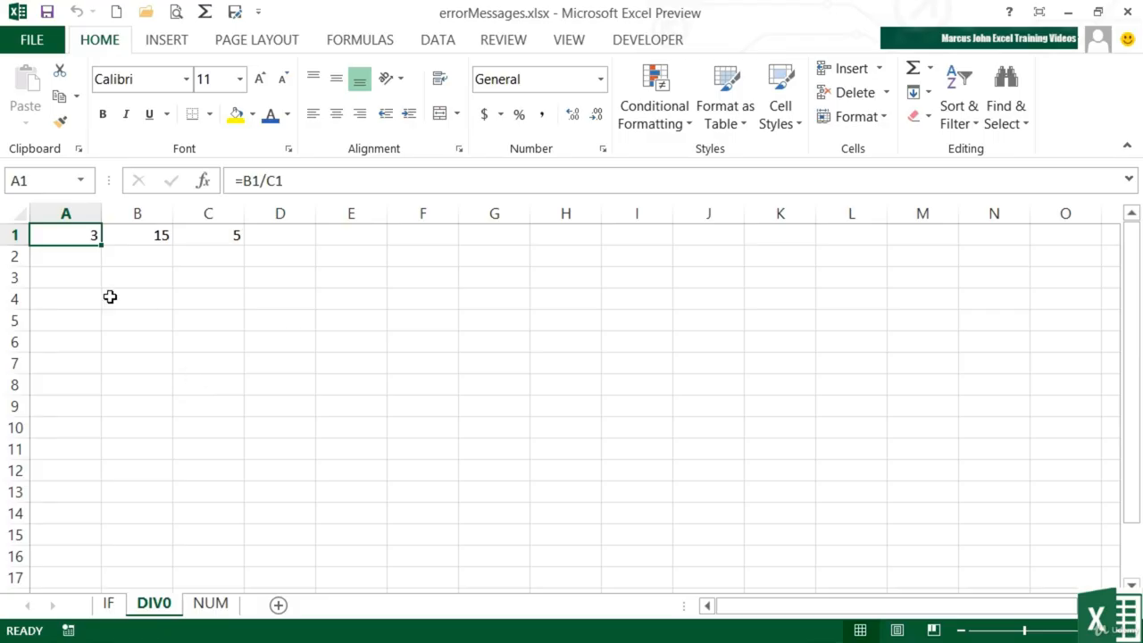
double_click(84, 235)
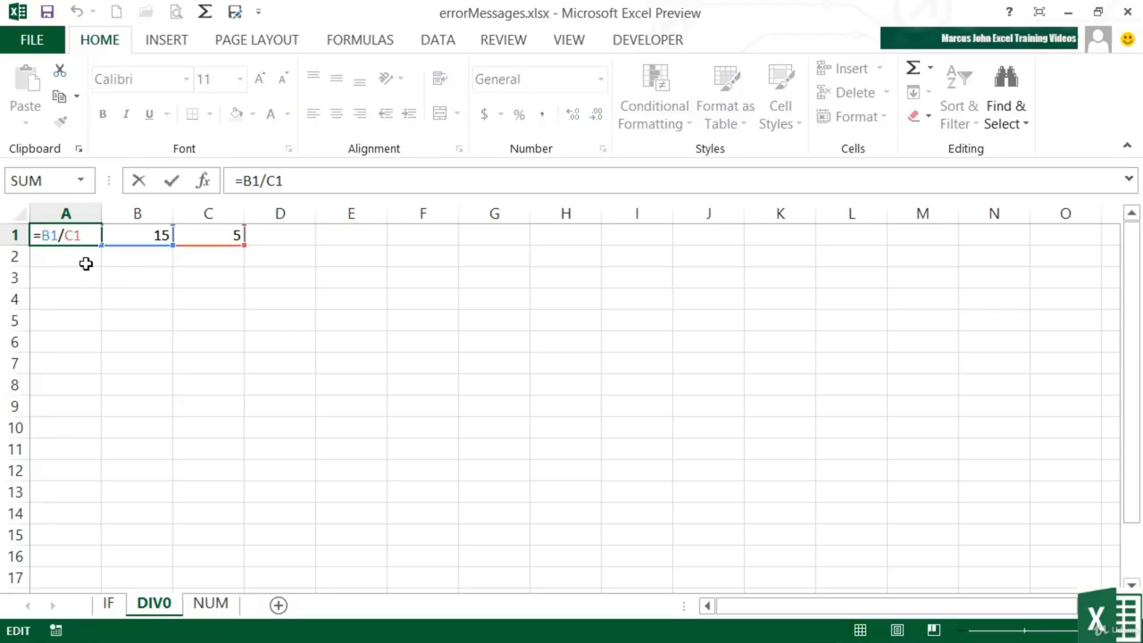
key(Tab)
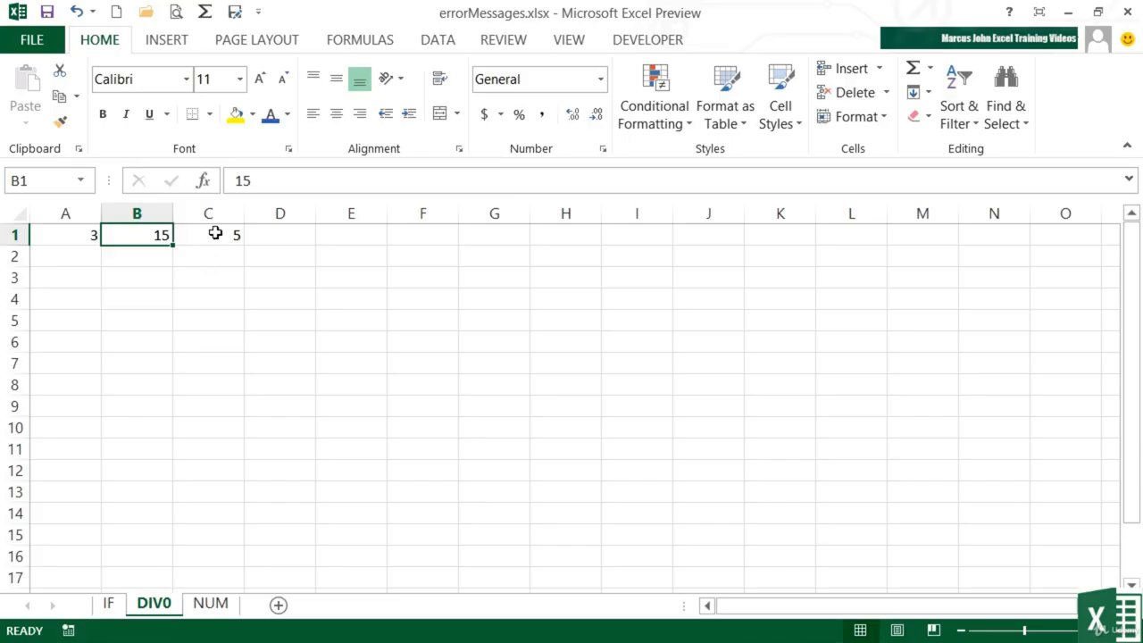
click(215, 233)
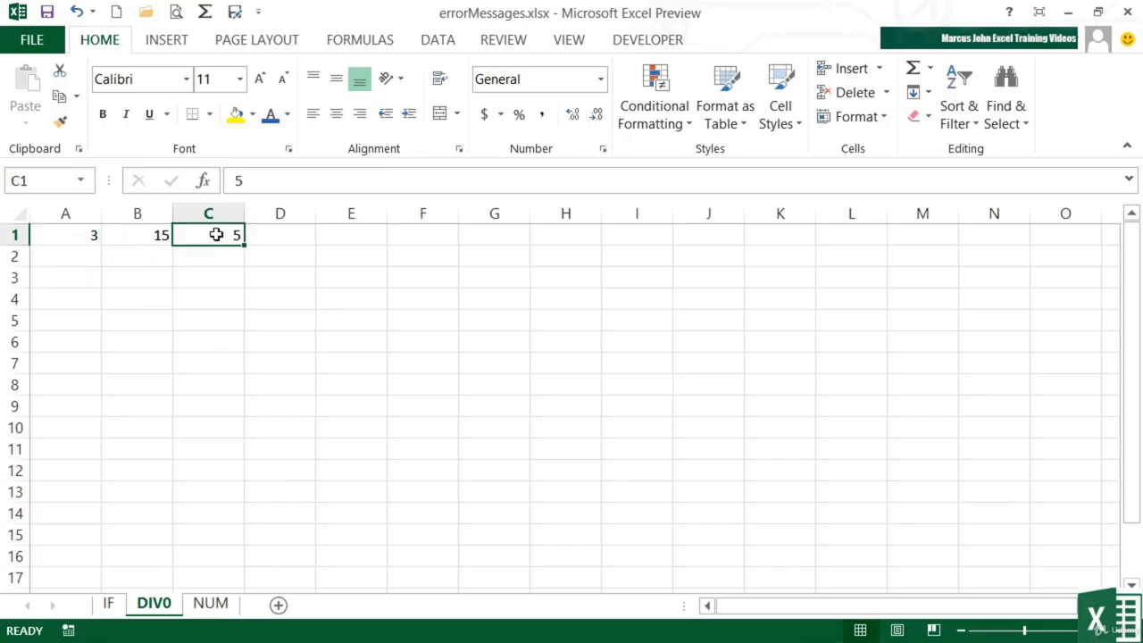
- Enter 30 in cell B1 and 6 in cell C1 to test the division formula
click(150, 237)
text(30)
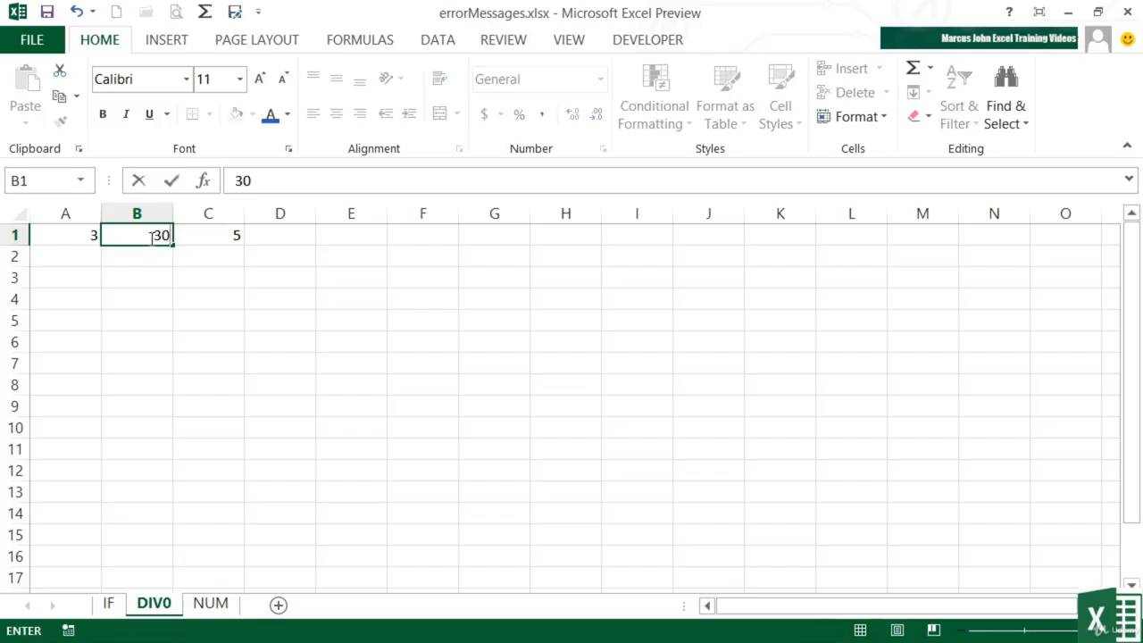
key(Tab)
text(6)
key(Tab)
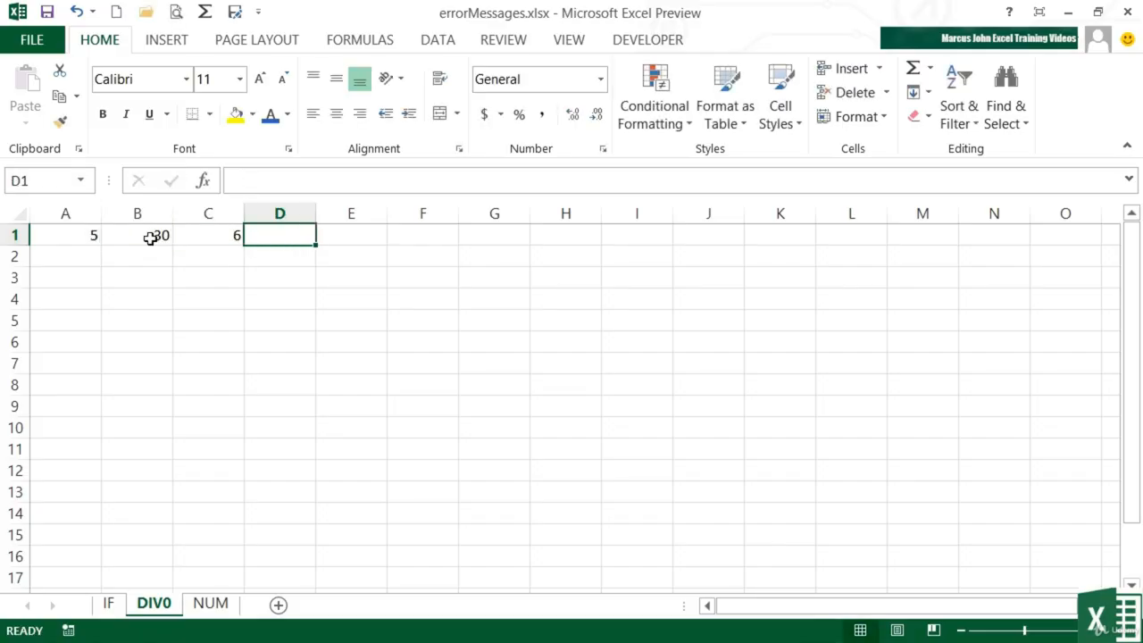
- Clear cells B1 and C1, and enter 5 in C1 only
drag(146, 237, 186, 237)
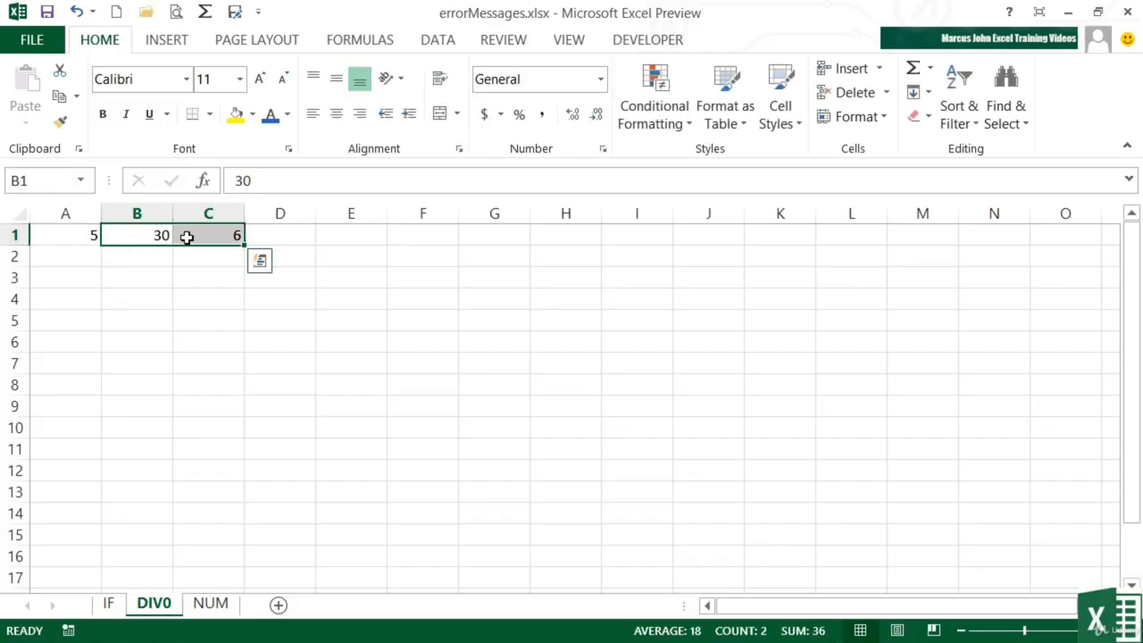
key(Delete)
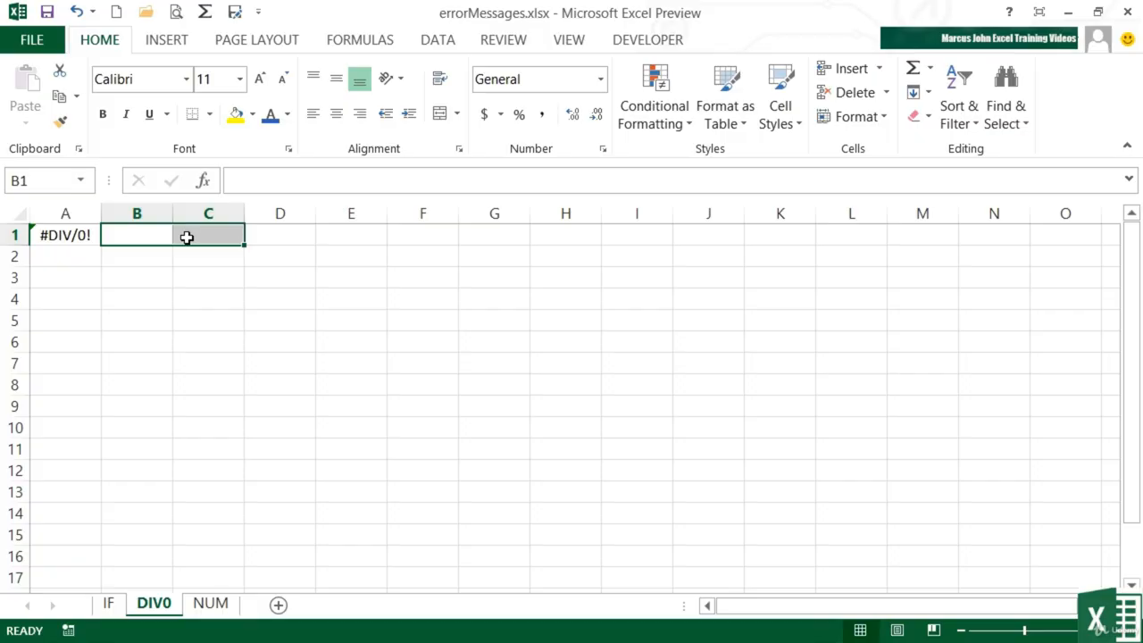
key(Left)
key(Right)
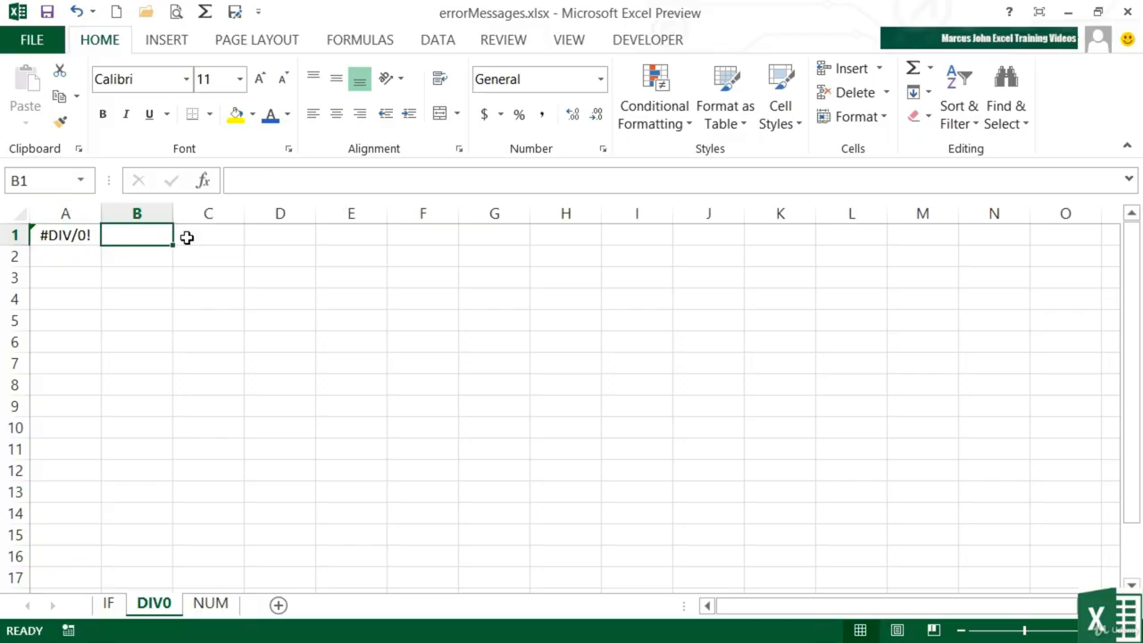
key(Right)
text(5)
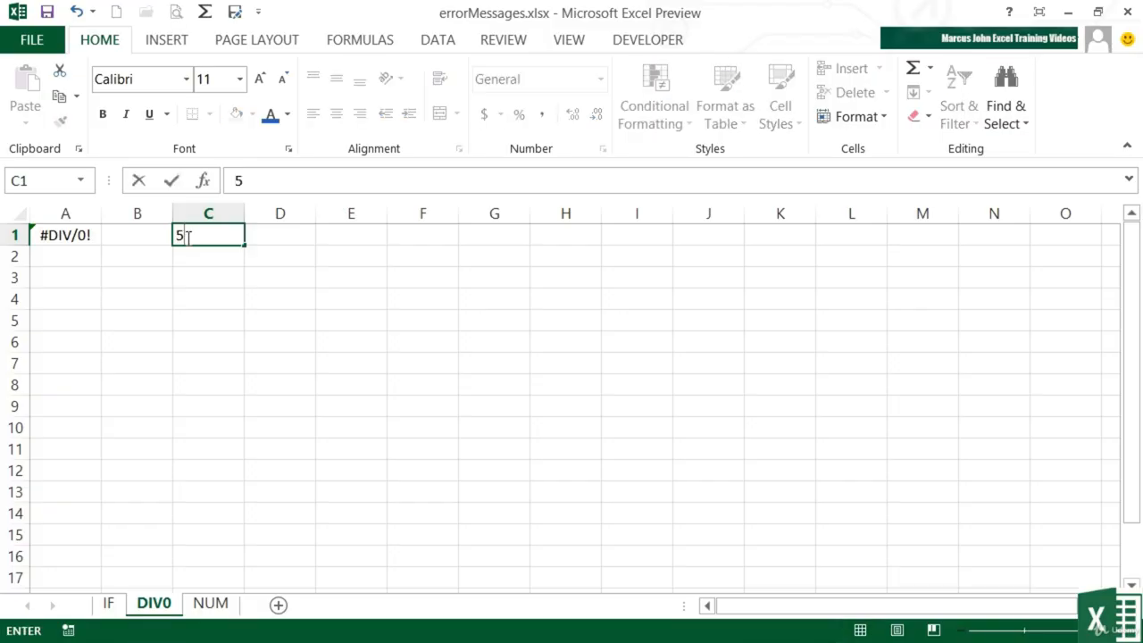
key(Left)
key(Left)
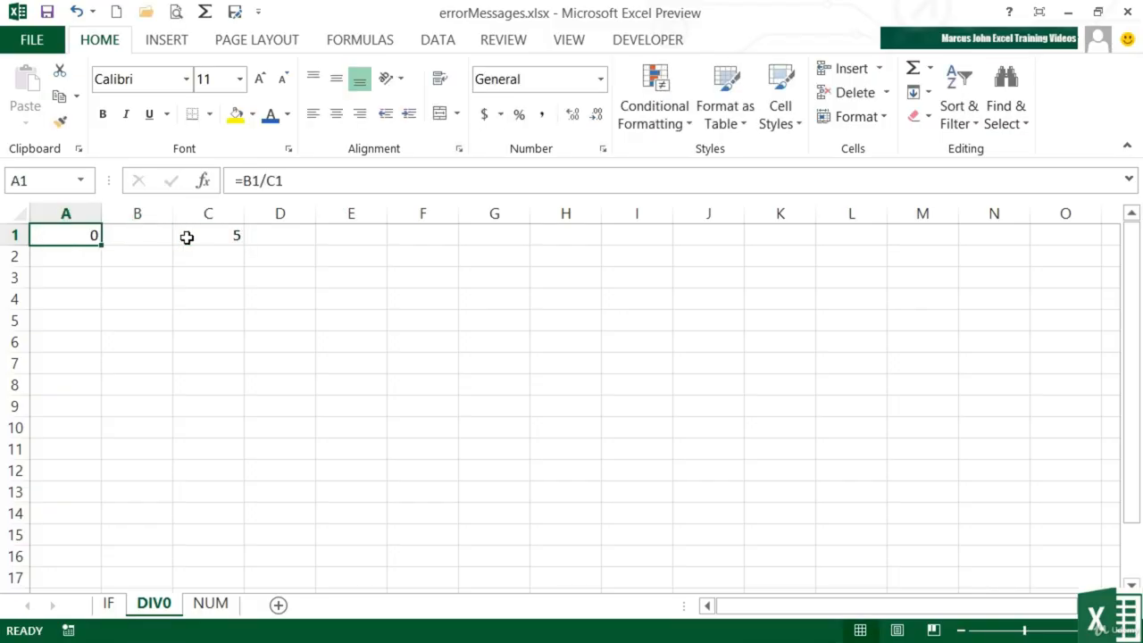
- Clear the value in cell C1 so both inputs of the division are empty
key(Right)
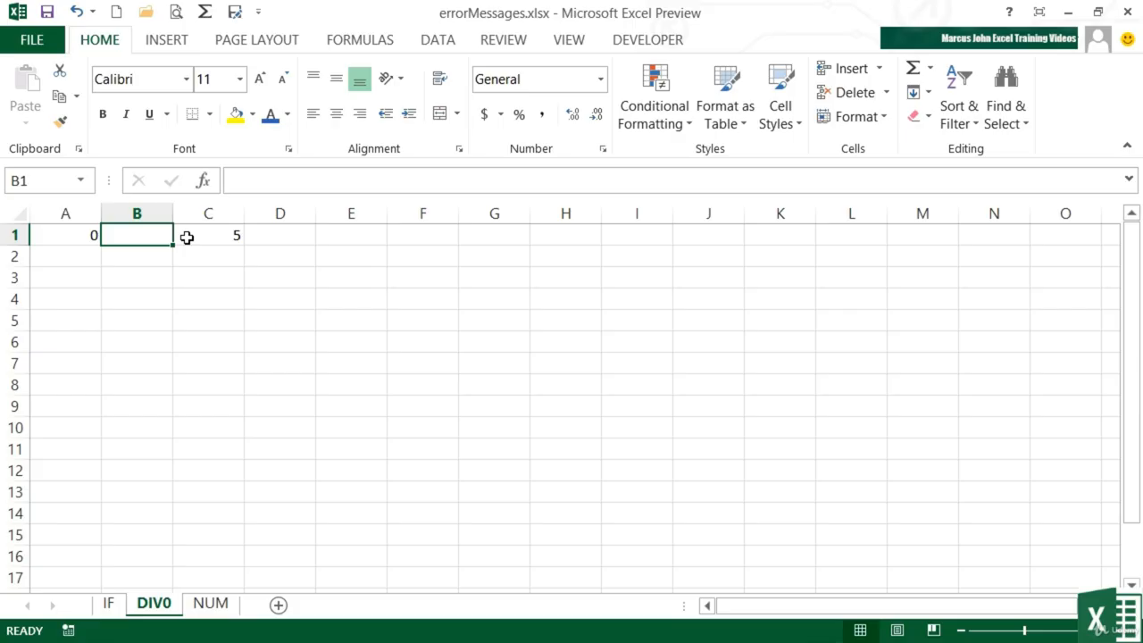
key(Right)
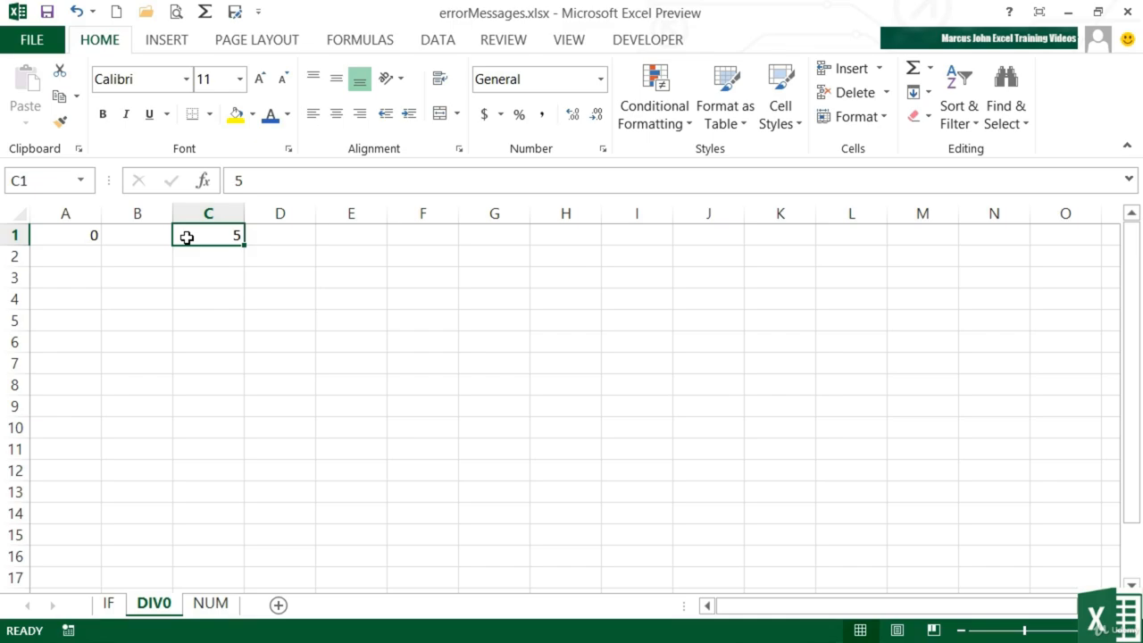
key(Delete)
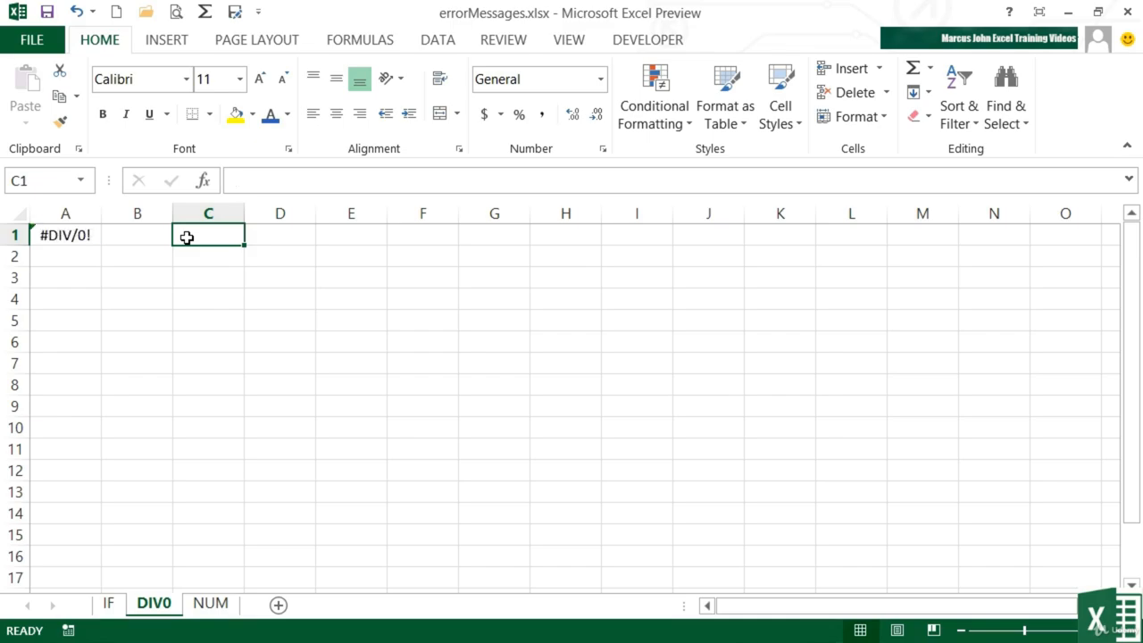
- Wrap the division in A1 in an IF function so the formula reads =IF(C1=0,"-",B1/C1)
key(Left)
key(Left)
double_click(90, 245)
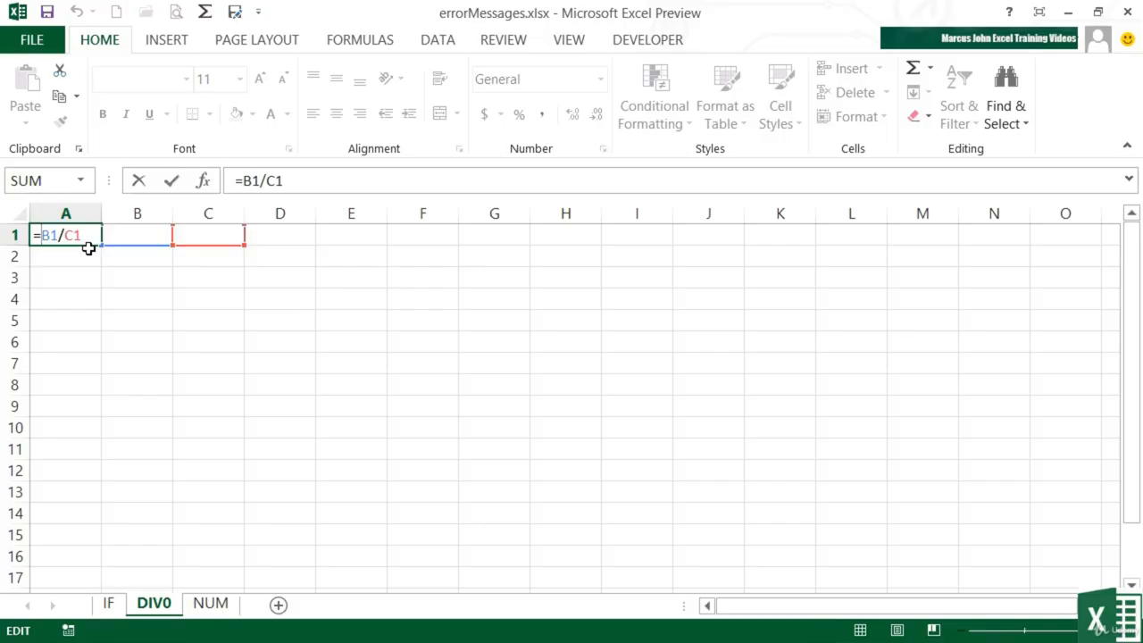
text(if()
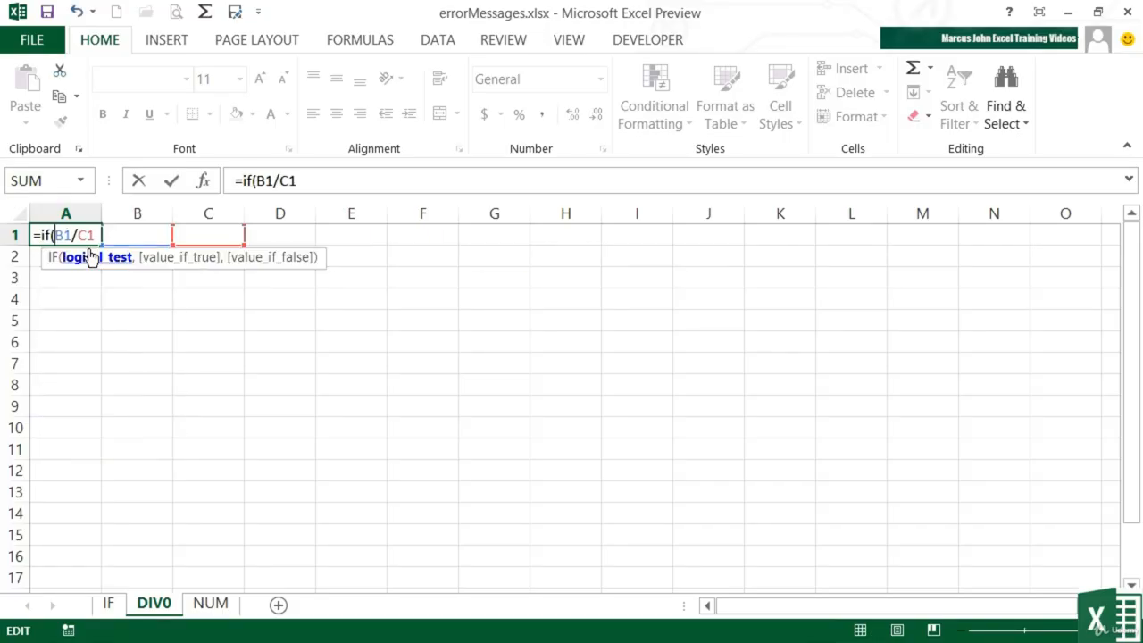
text(c1=0,)
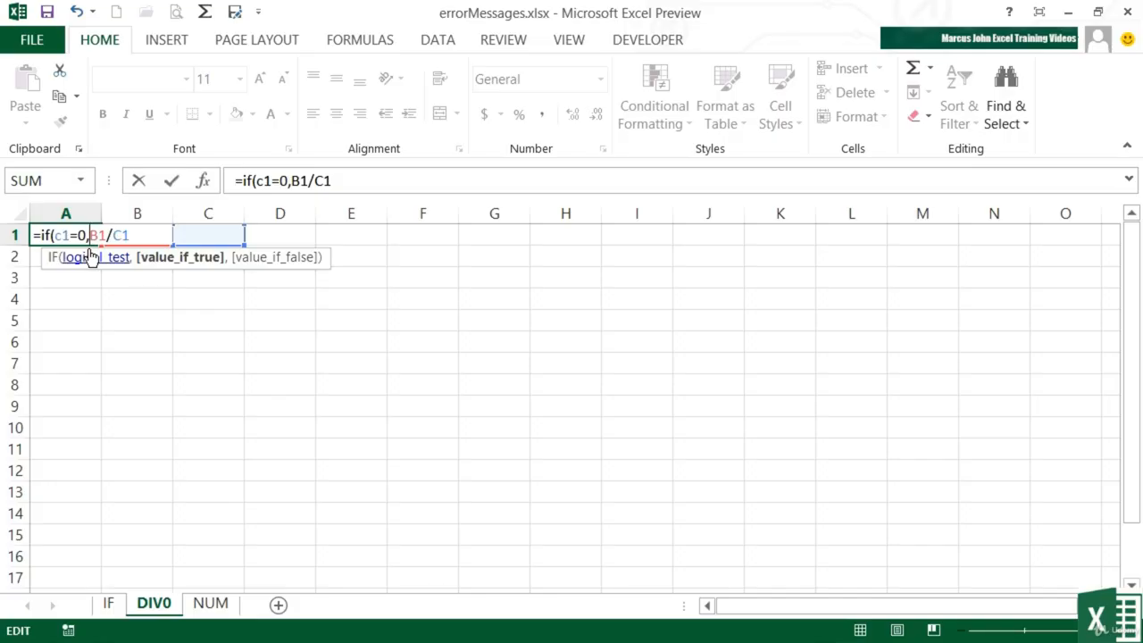
text(")
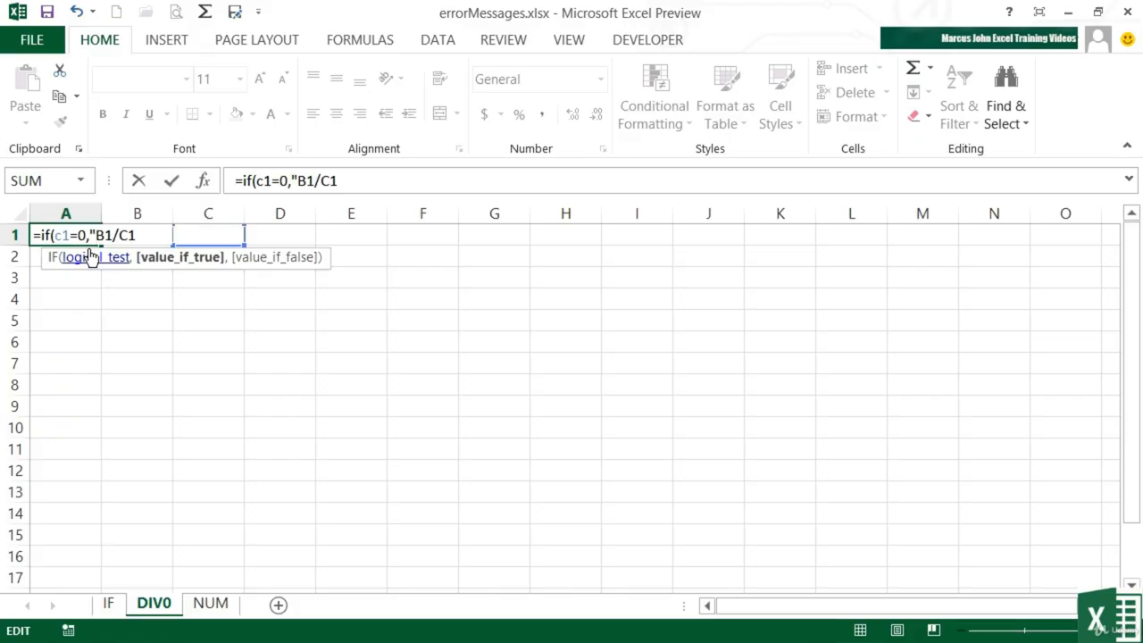
text(-",)
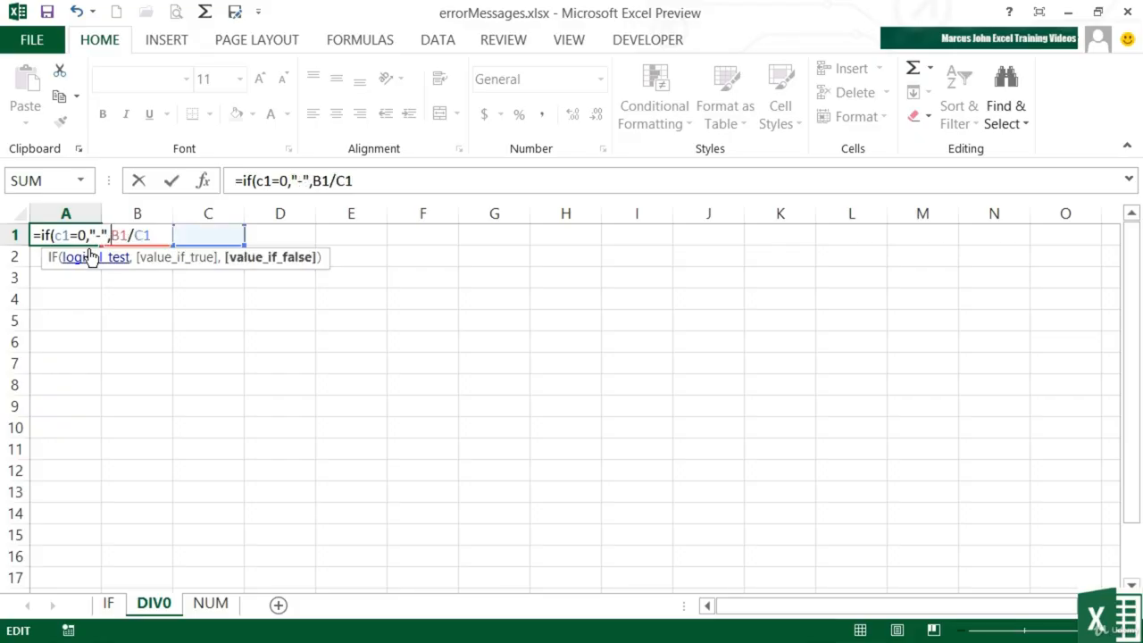
key(Right)
key(Right)
key(Right)
key(Right)
key(Right)
text())
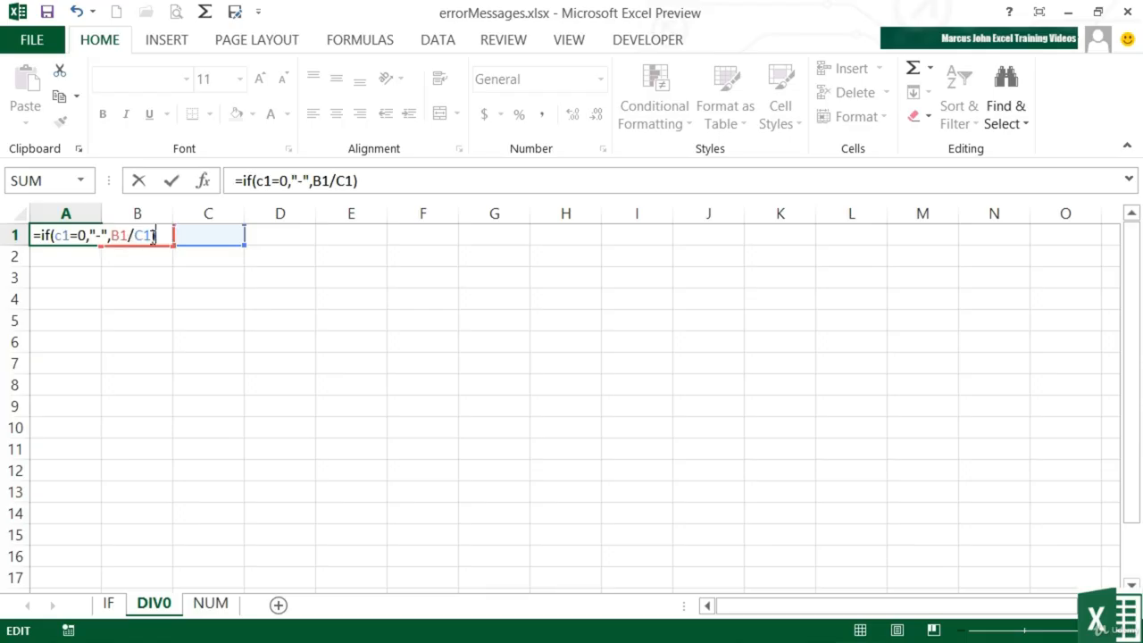
key(Return)
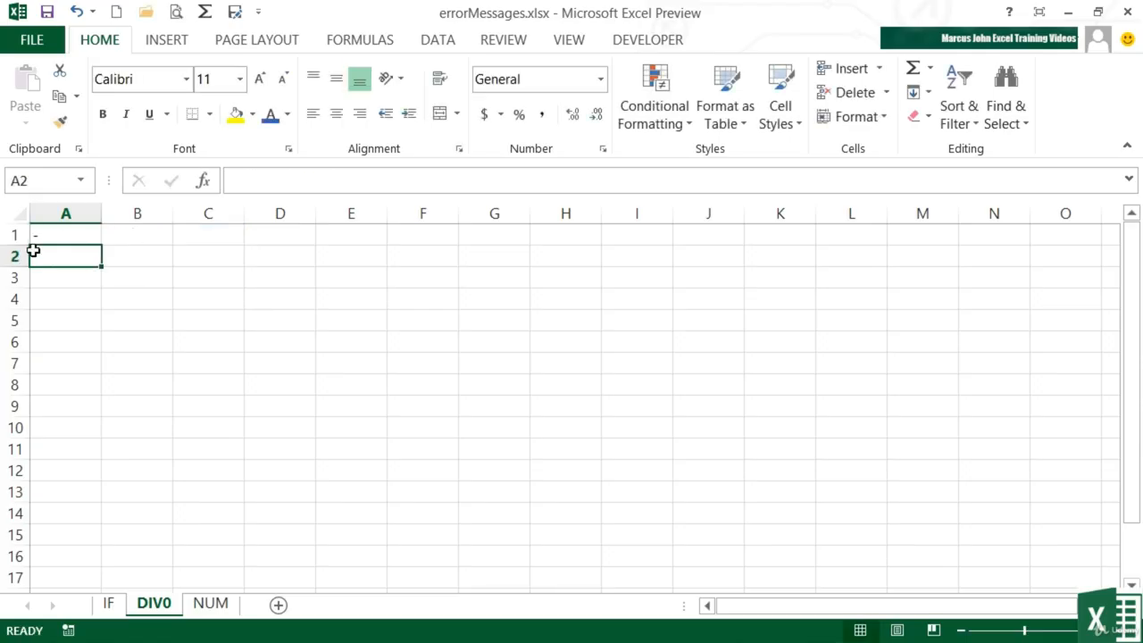
- Enter 60 in cell B1 and 12 in cell C1, and review the IF formula in A1
click(147, 236)
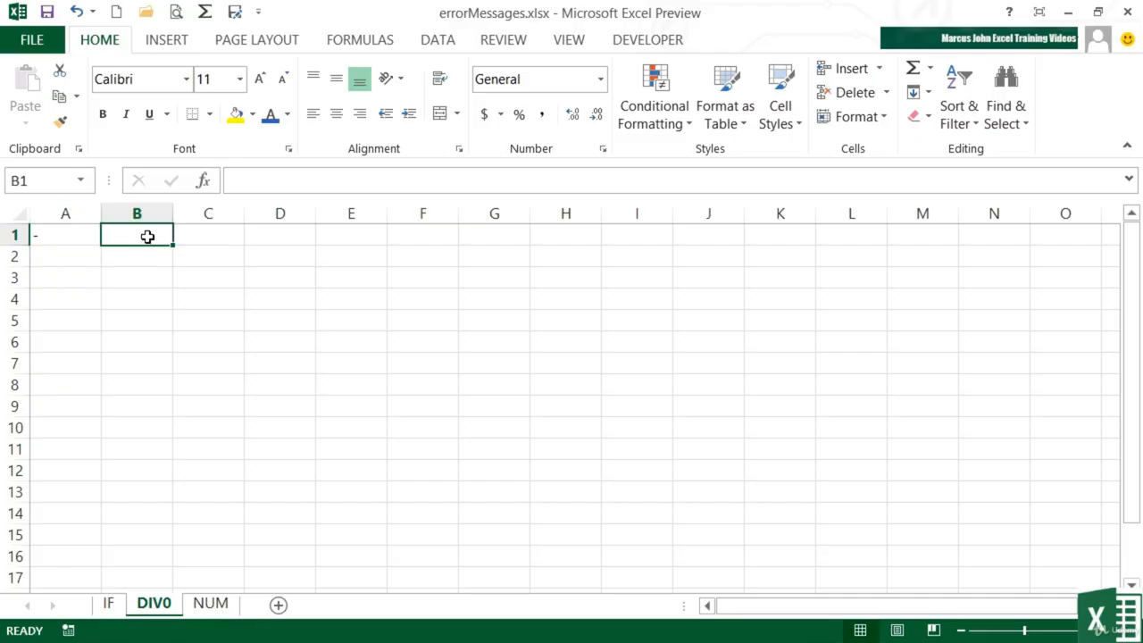
text(60)
key(Tab)
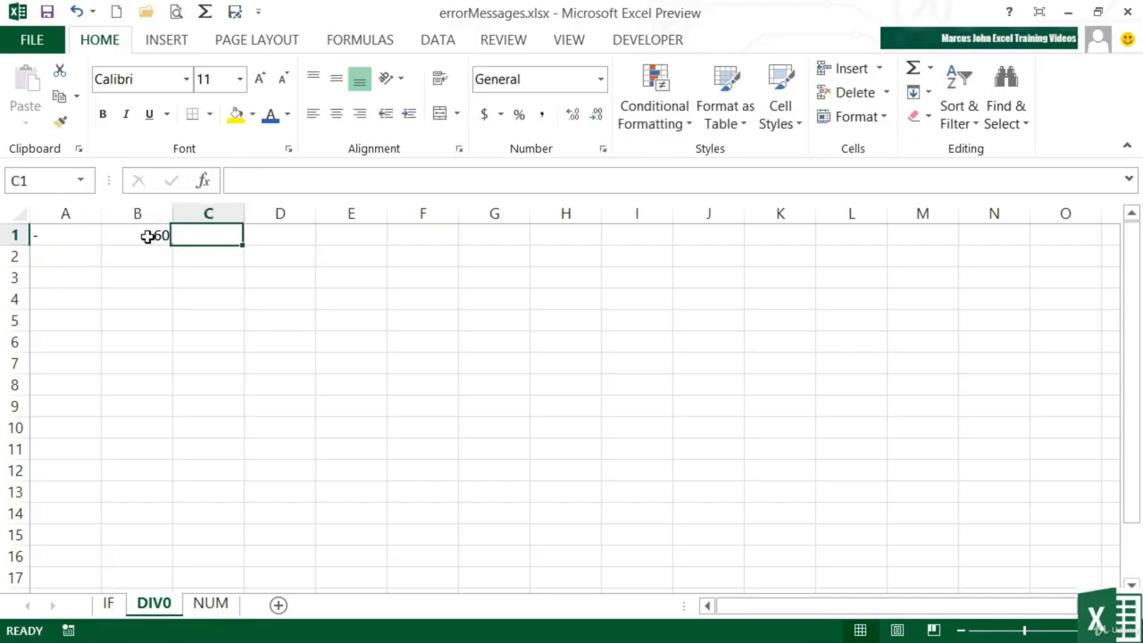
text(12)
key(Tab)
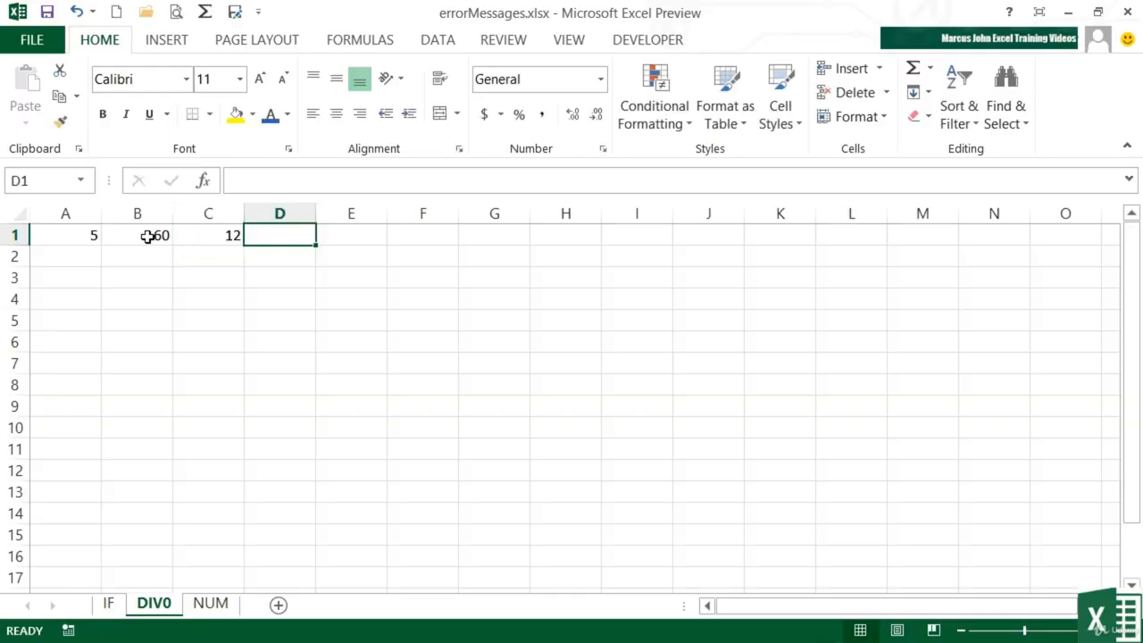
double_click(89, 237)
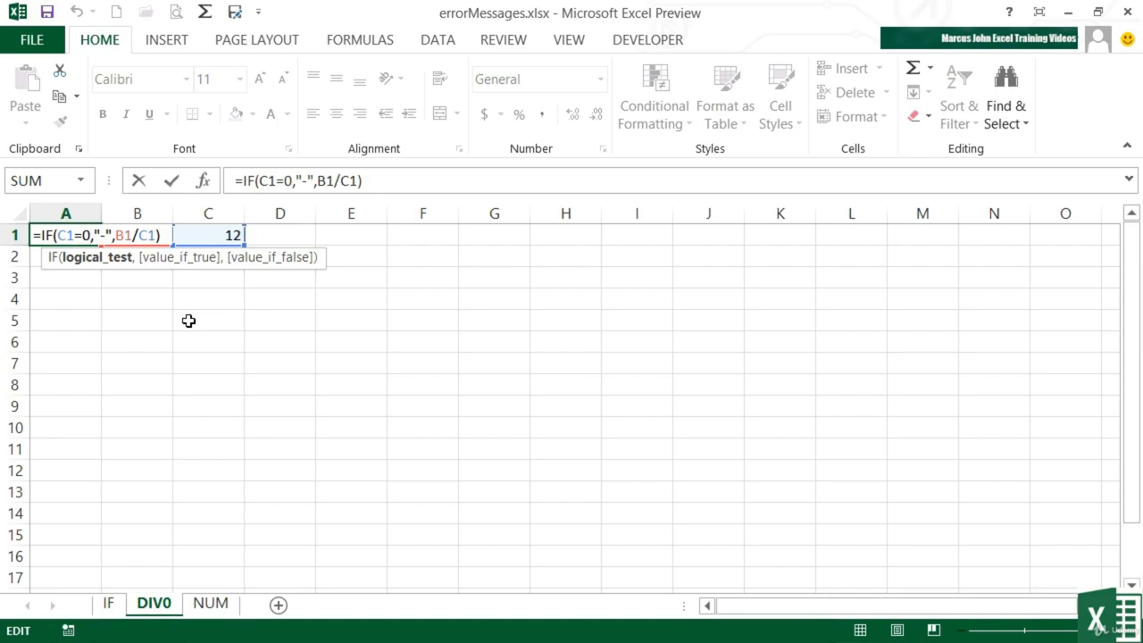
key(Return)
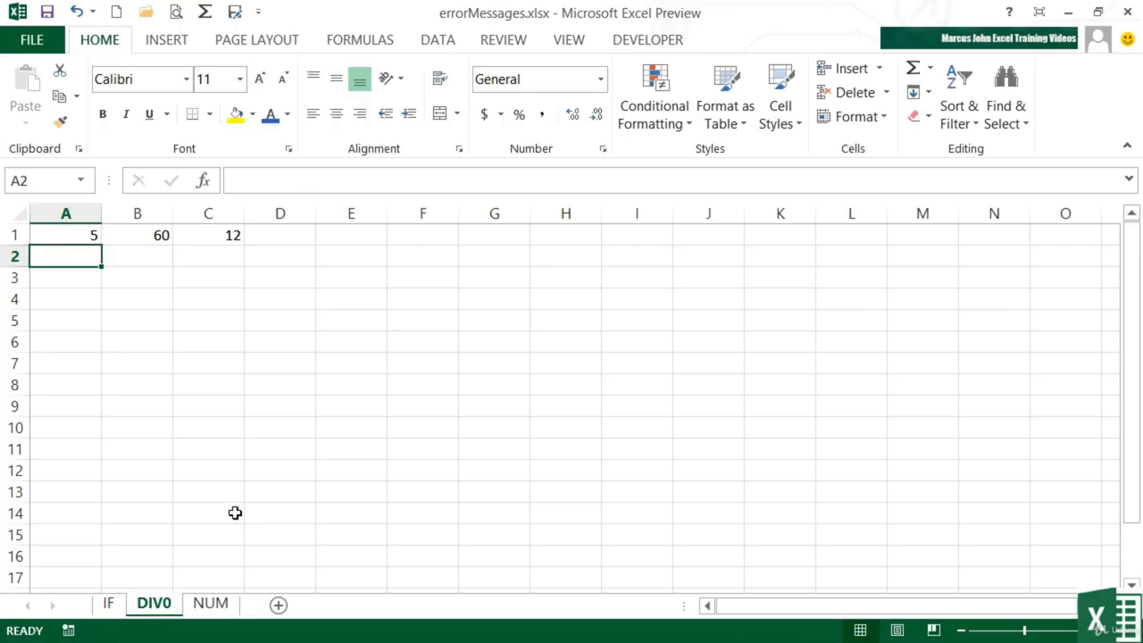
- Open the NUM sheet and examine the exponent formula in cell A1
click(212, 604)
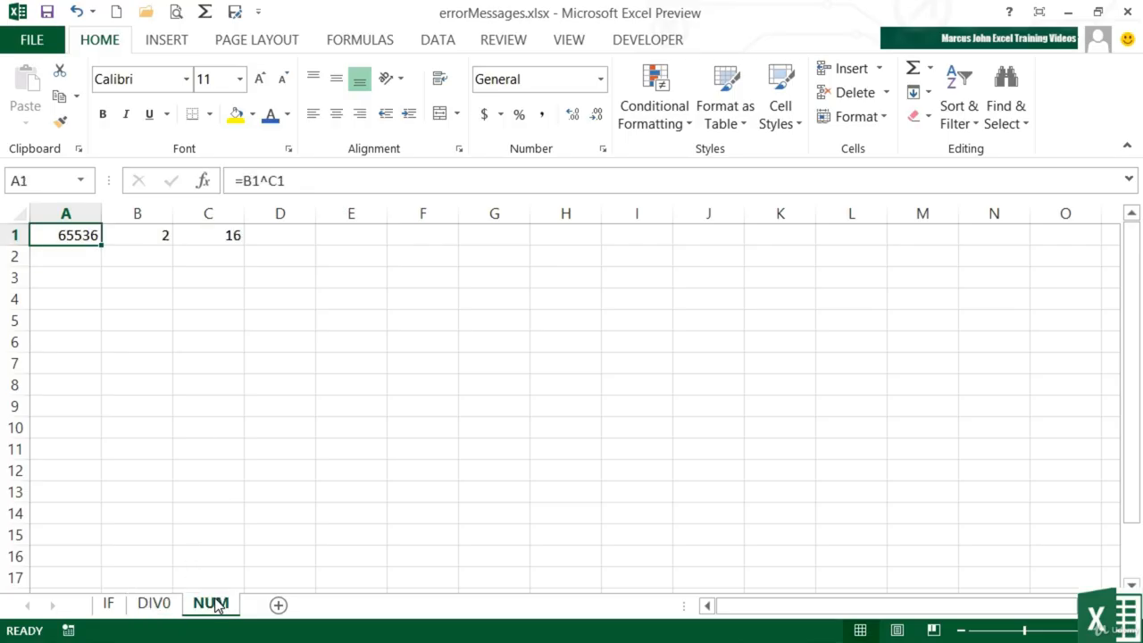
double_click(77, 235)
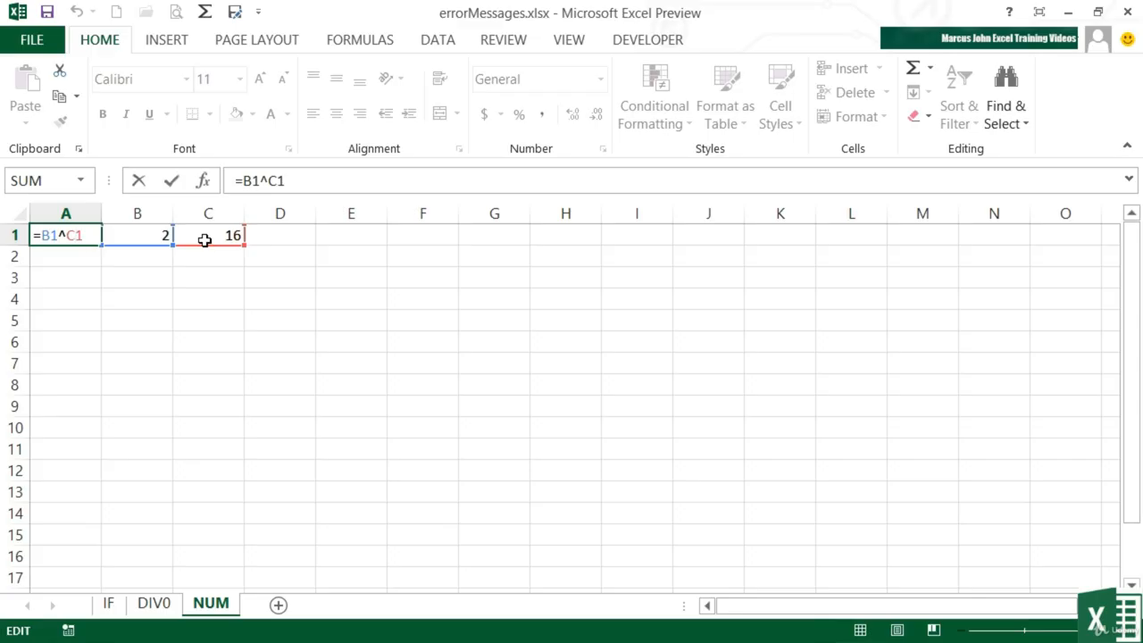
key(Return)
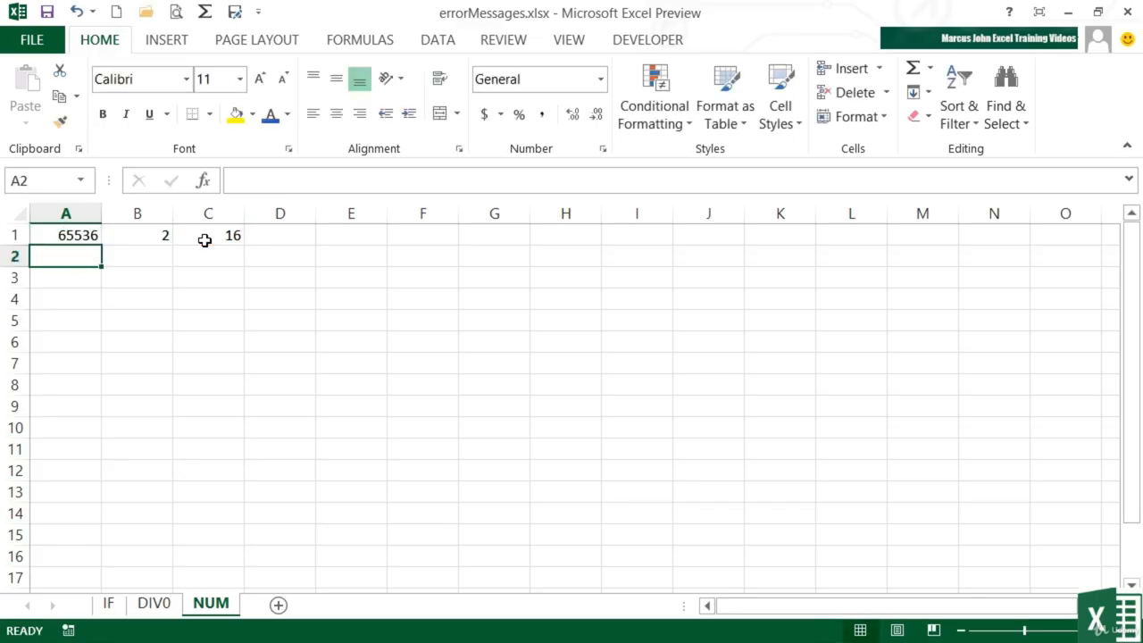
key(Up)
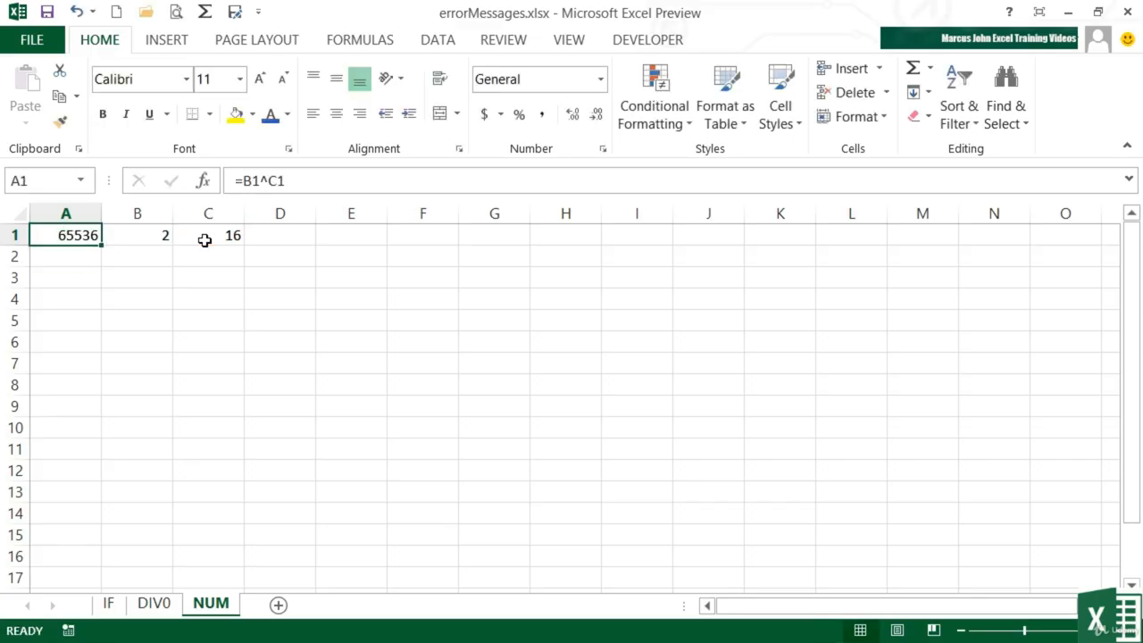
- Clear the values in cells C1 and B1 of the NUM sheet
click(205, 239)
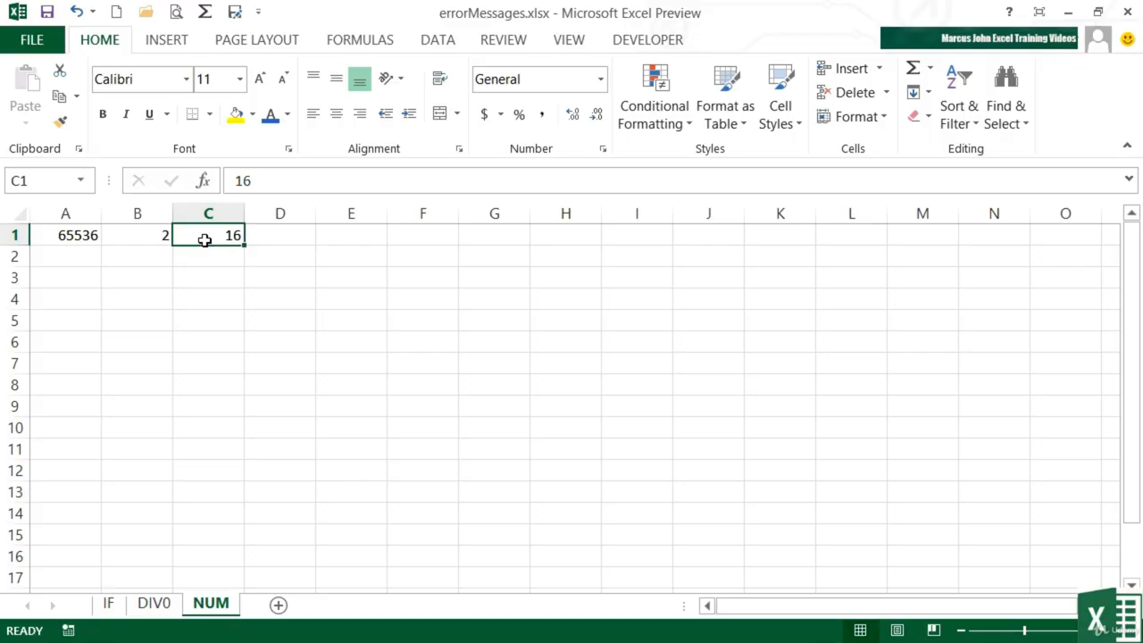
key(Delete)
key(Left)
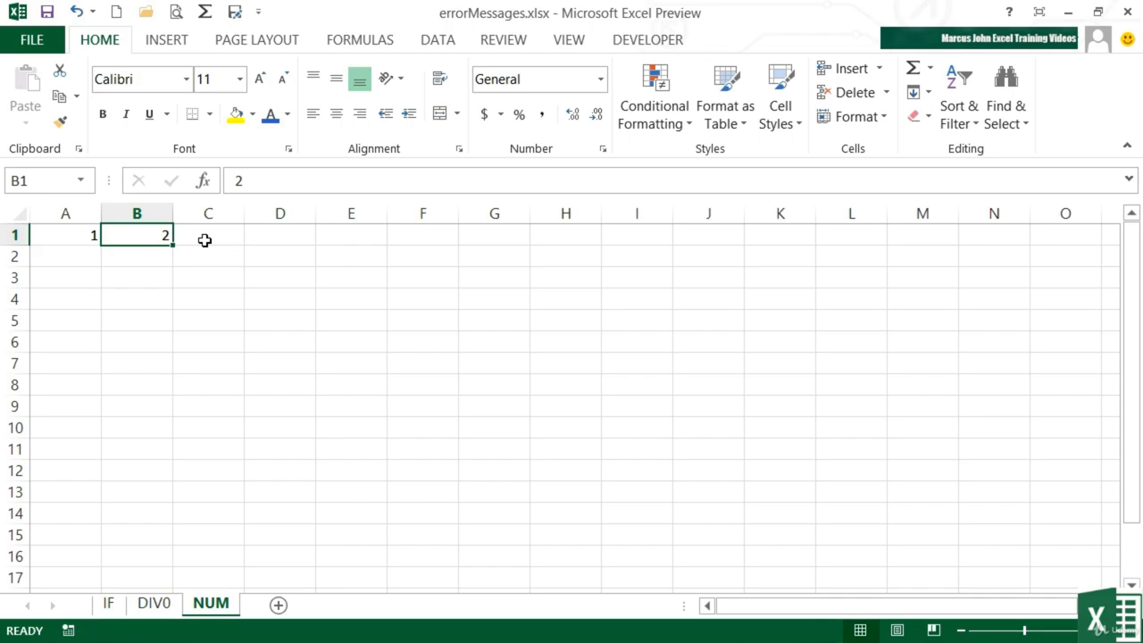
key(Delete)
- Insert an IF function around the exponent formula in A1, with B1>=0 as its logical test
click(65, 232)
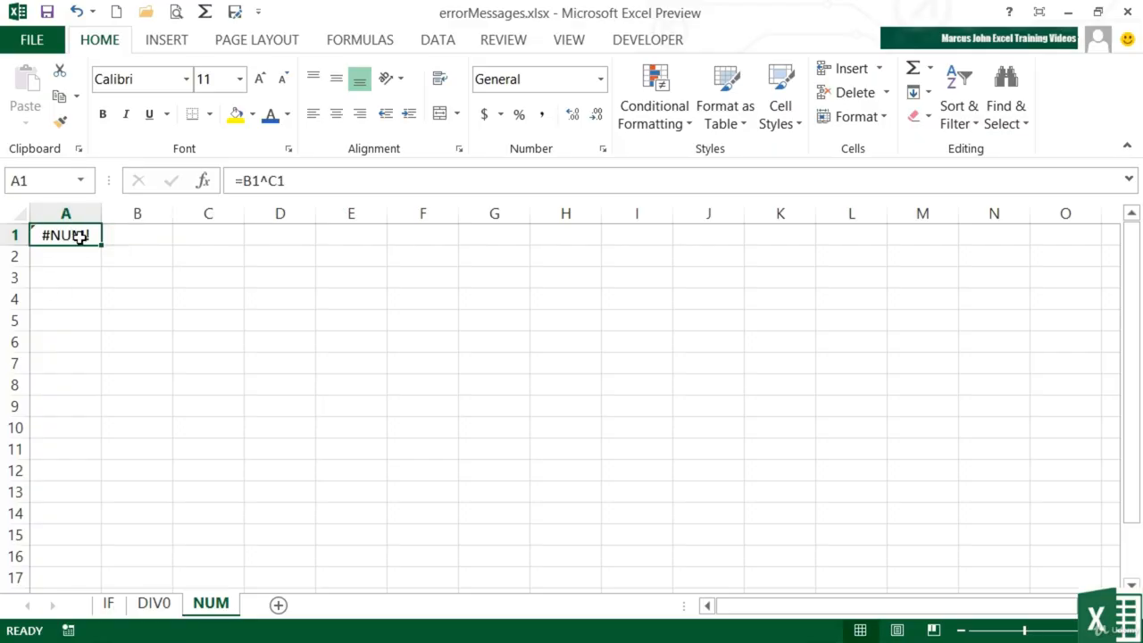
double_click(79, 234)
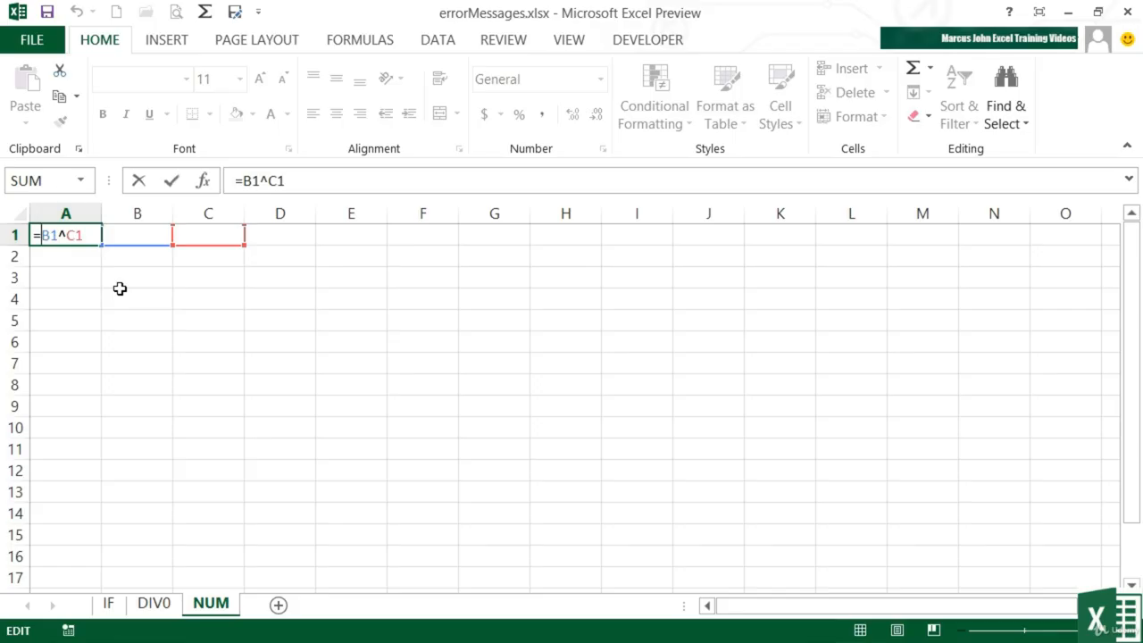
key(Home)
key(Right)
text(if()
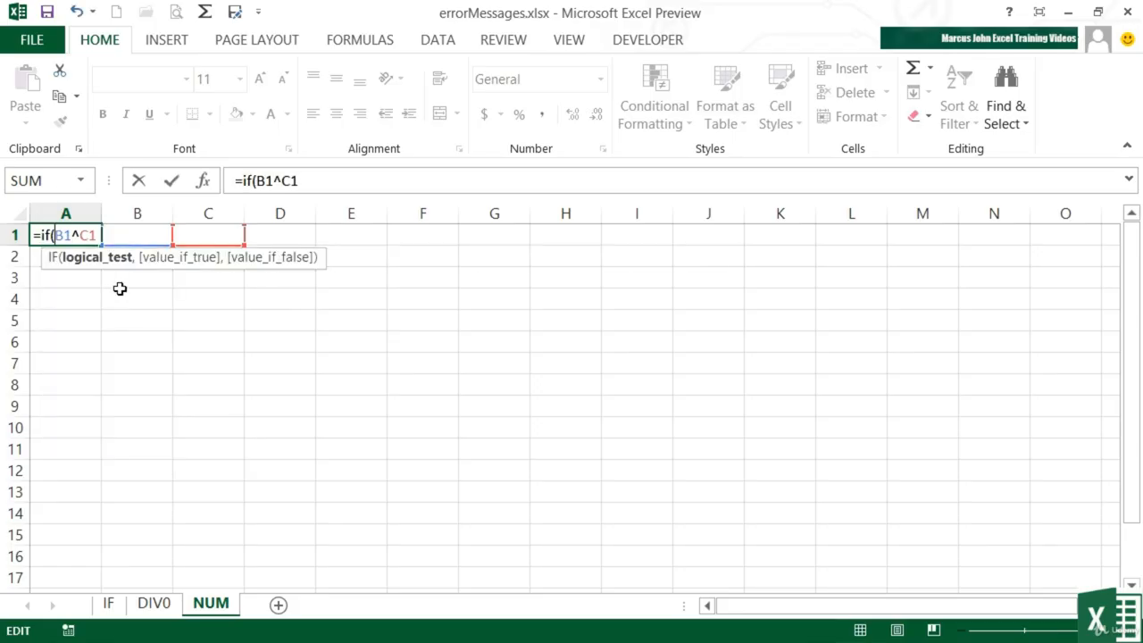
text(b1)
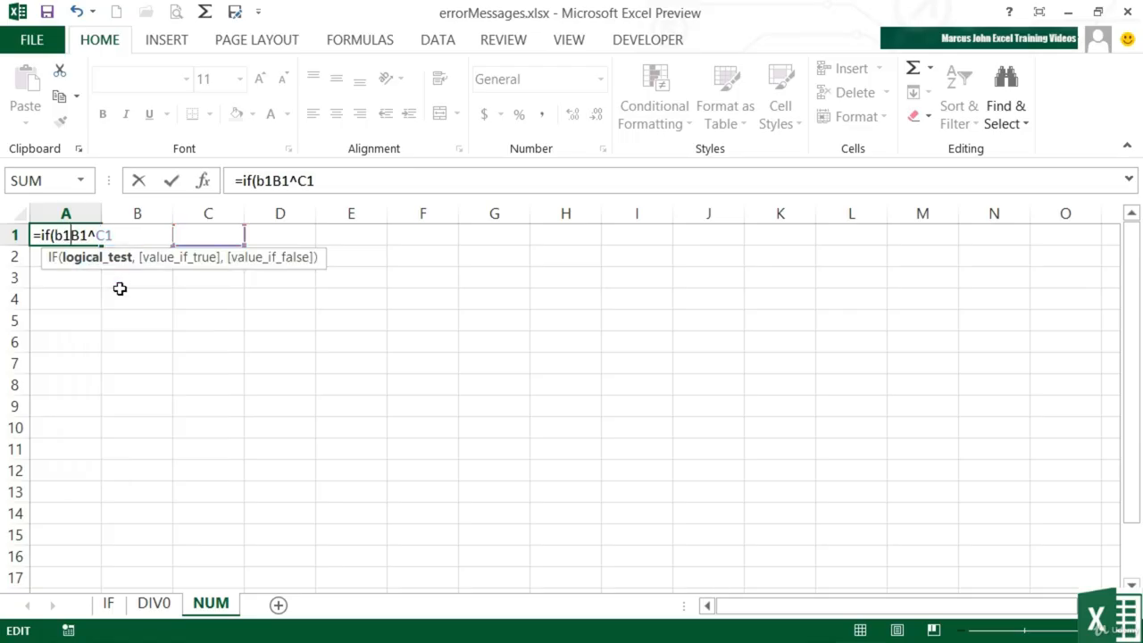
text(>=)
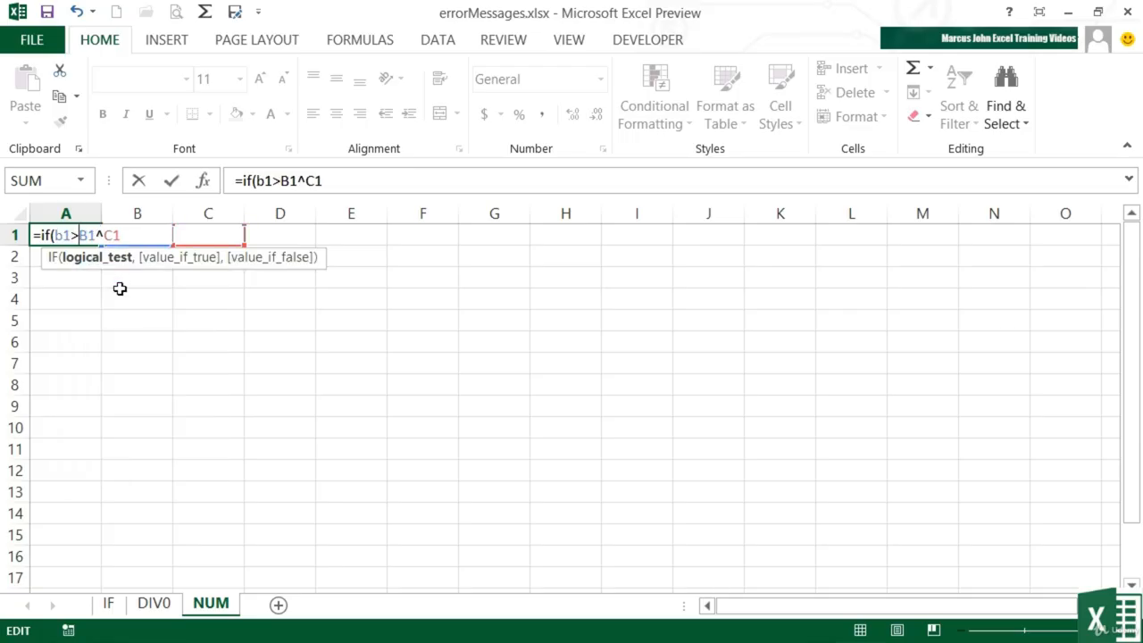
text(0,)
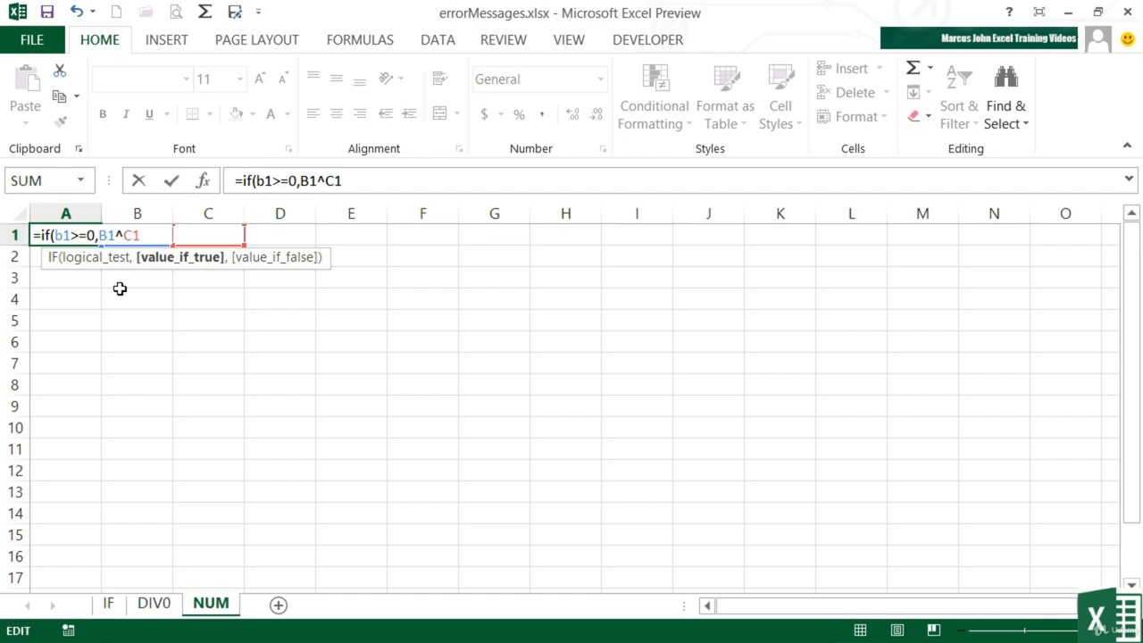
- Add a dash "-" as the value if false after B1^C1 in A1's IF formula
click(146, 237)
text(,)
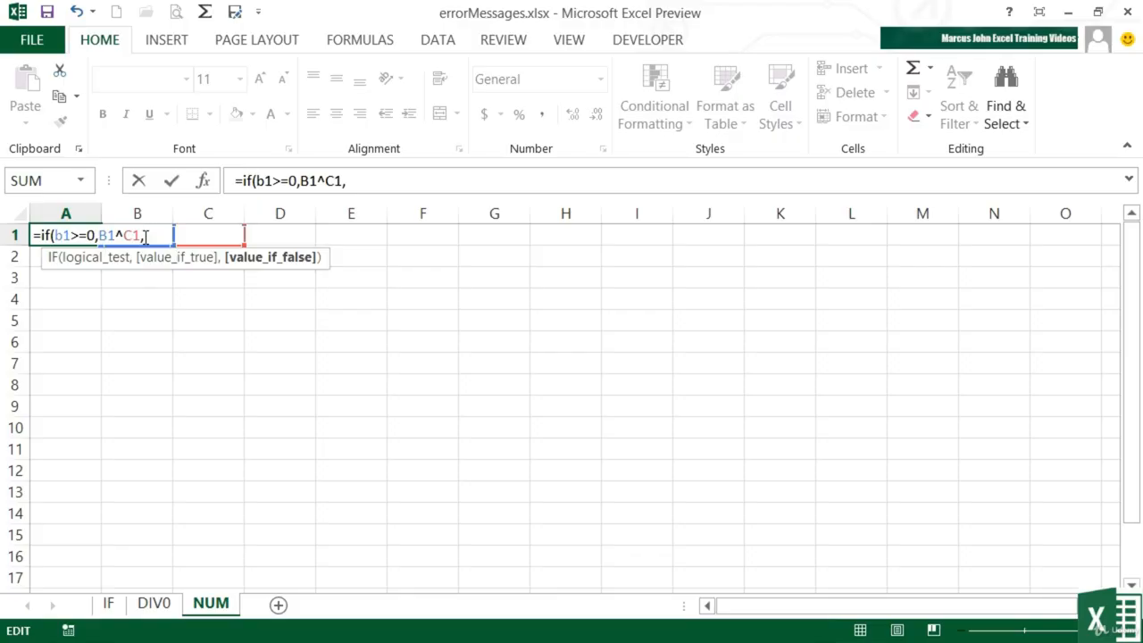
text("-")
key(BackSpace)
text(")
key(BackSpace)
text(-")
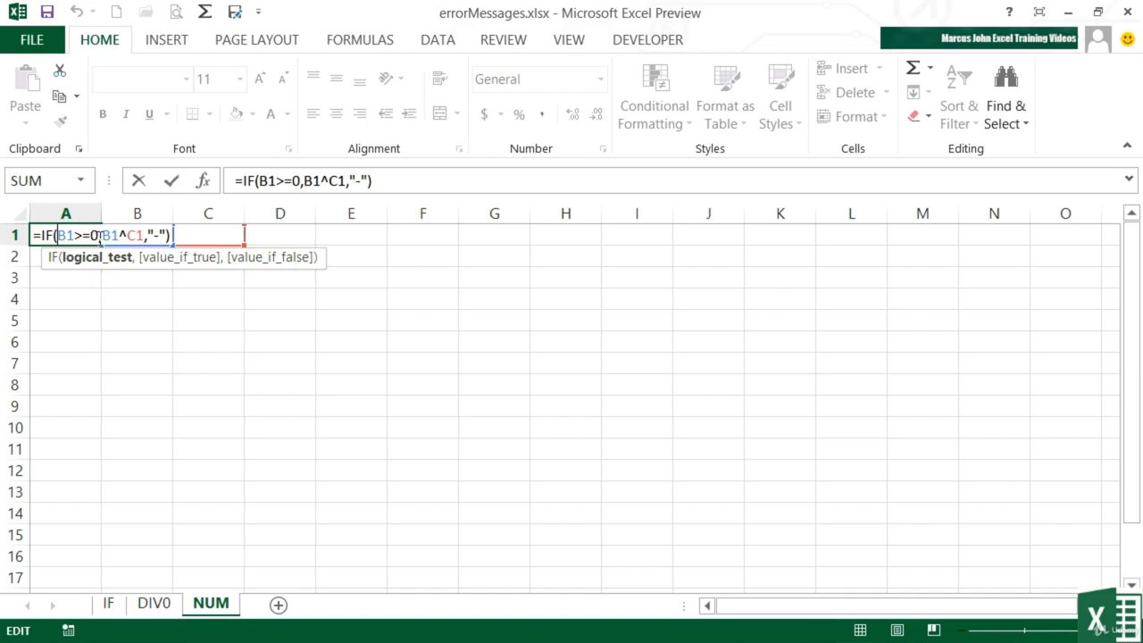
- Correct the logical test in A1 so the formula reads =IF(B1>0,B1^C1,"-")
click(90, 235)
key(BackSpace)
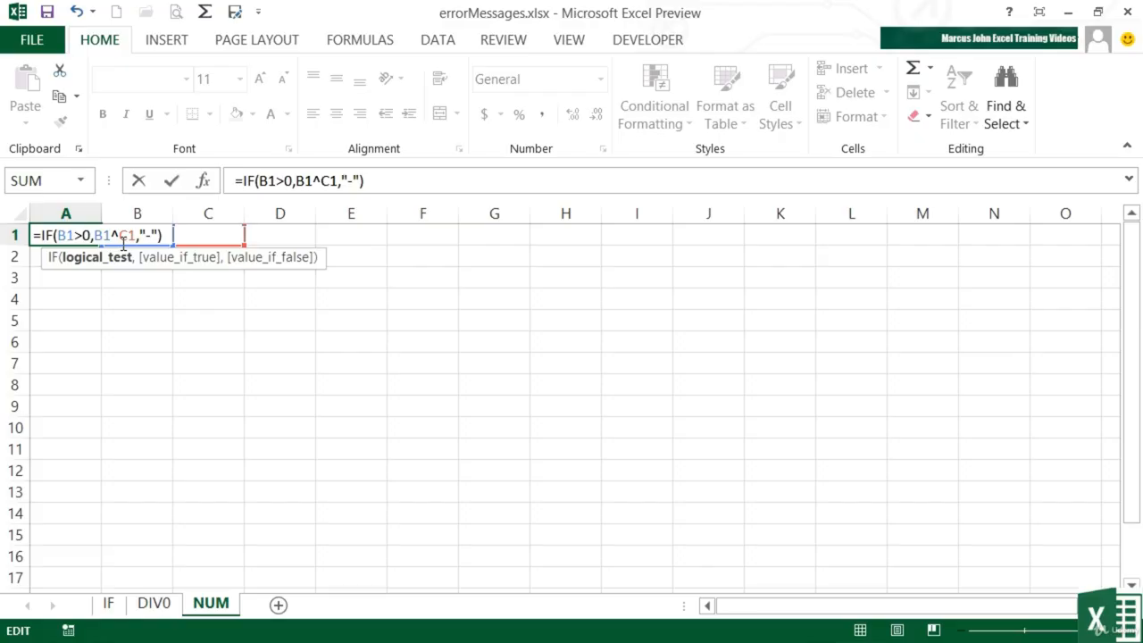
key(ctrl+Return)
key(Return)
key(Up)
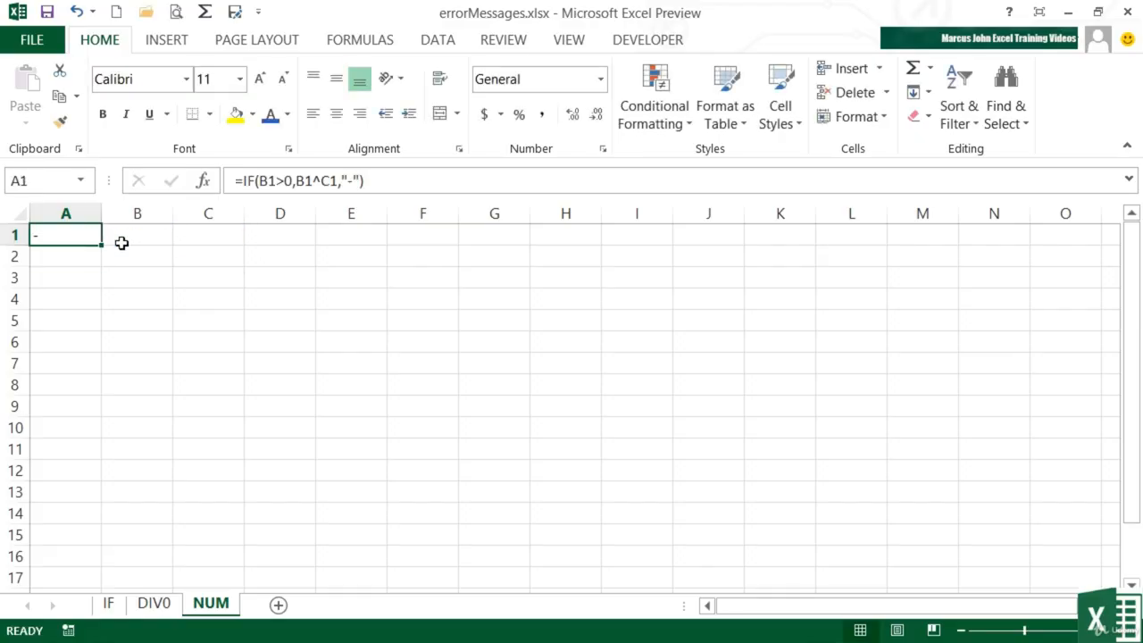
- Enter 6 in cell B1 and 3 in cell C1 to test the IF formula
click(123, 246)
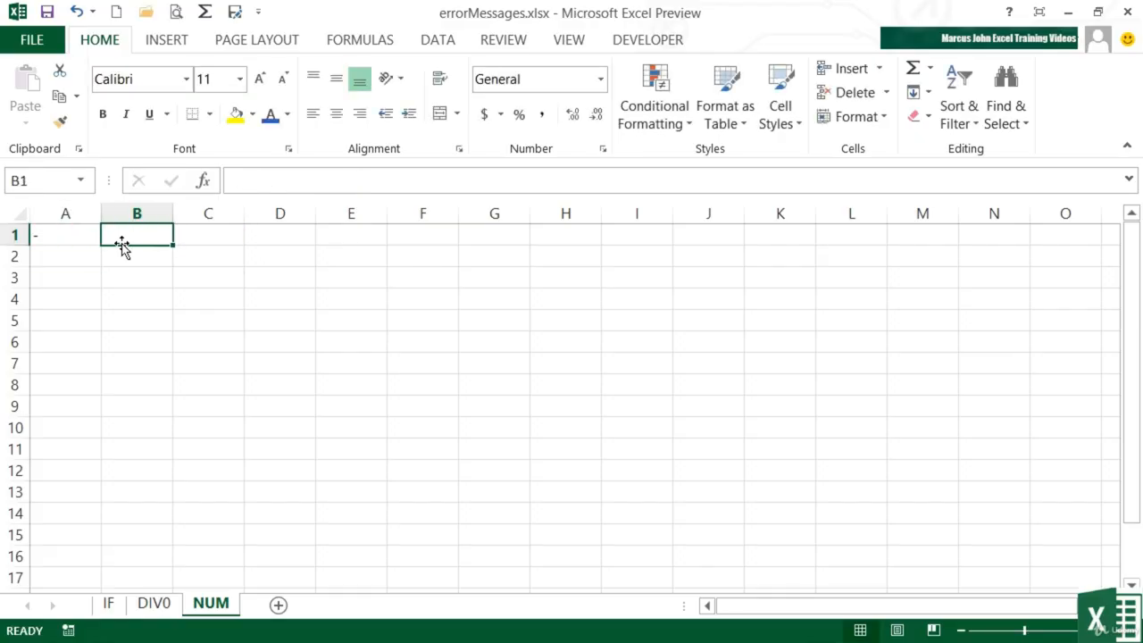
text(6)
key(Tab)
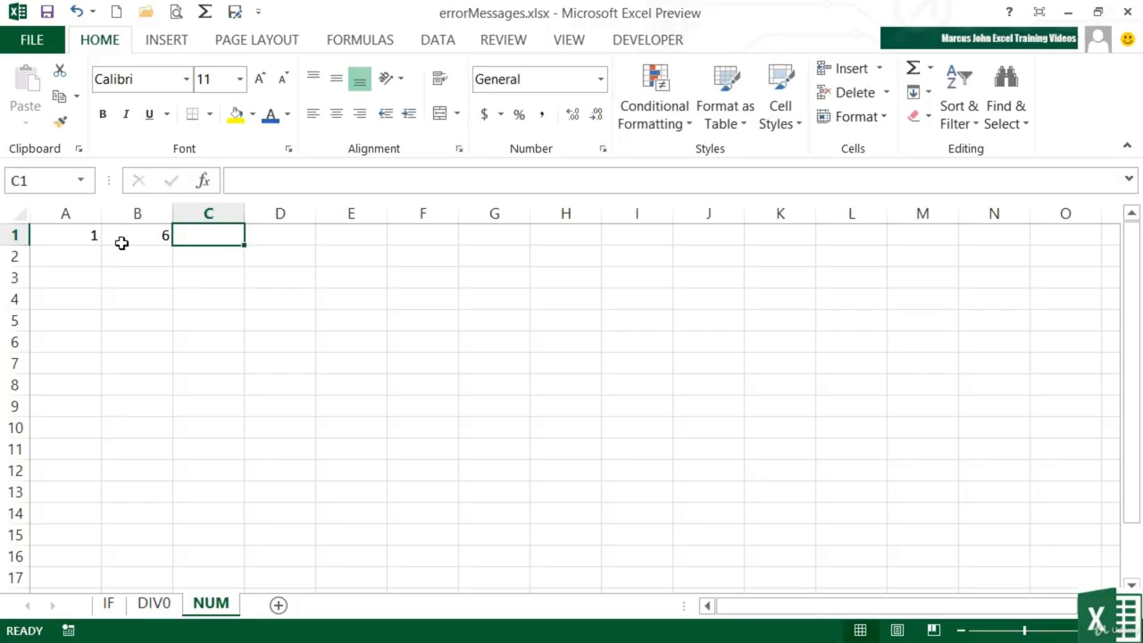
text(3)
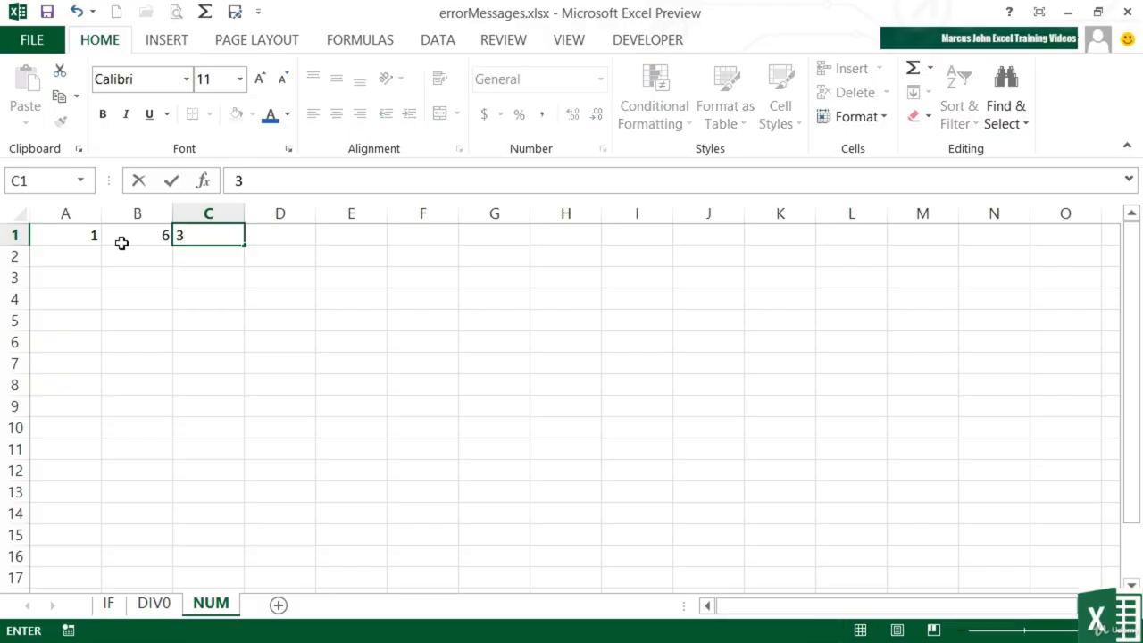
key(Return)
key(Up)
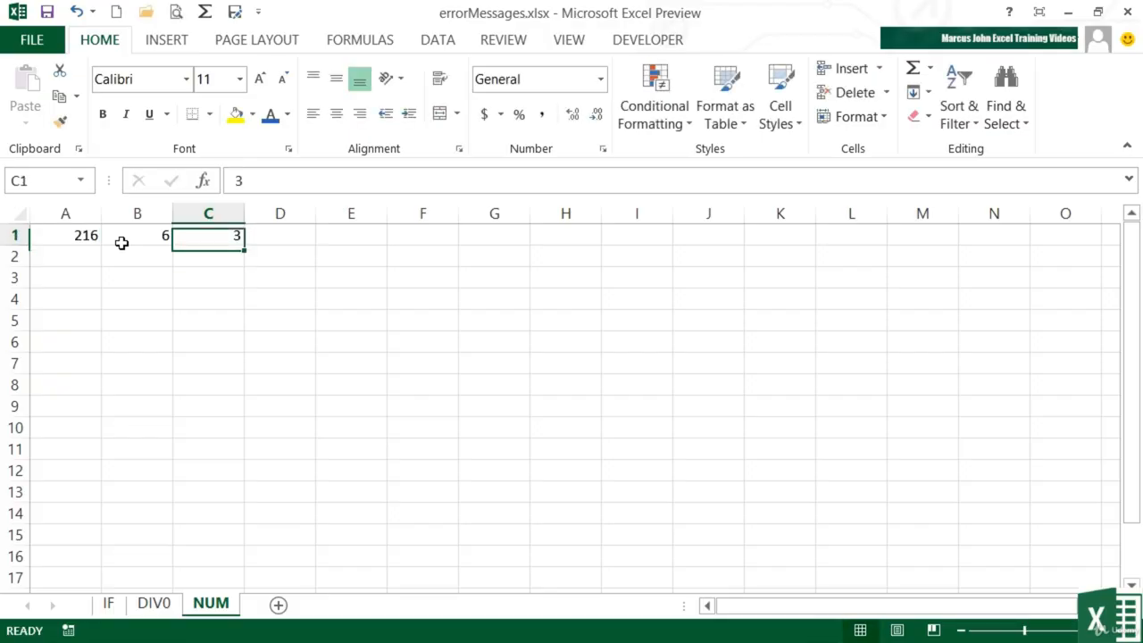
- Change the exponent in C1 to 2 and open the IF formula in A1 for review
text(2)
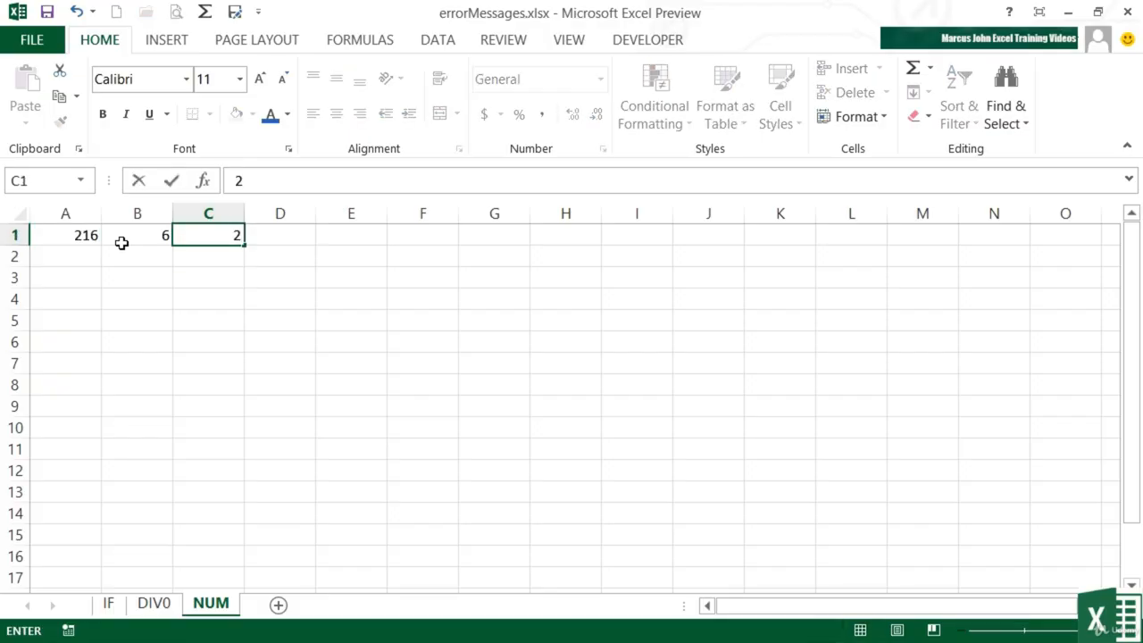
key(Return)
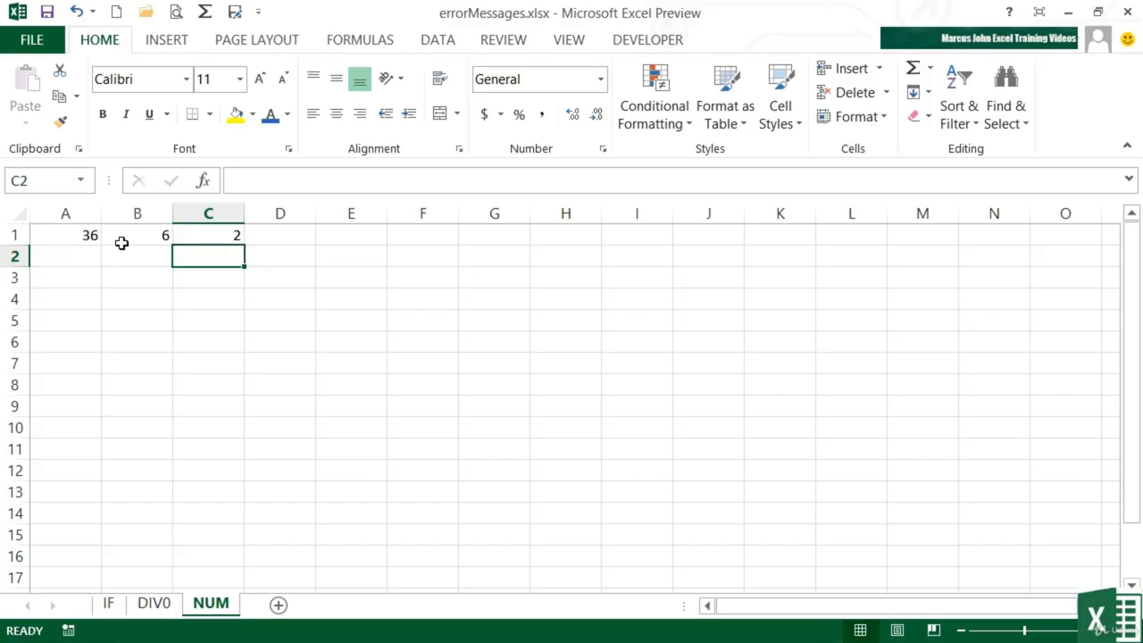
key(Up)
key(Left)
key(Left)
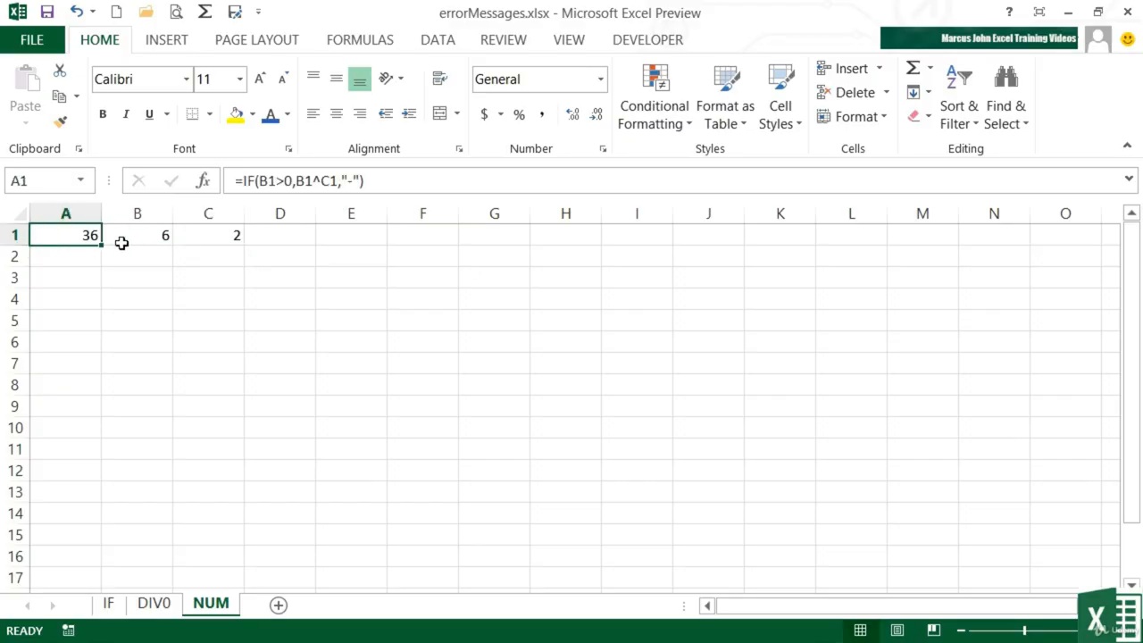
double_click(77, 235)
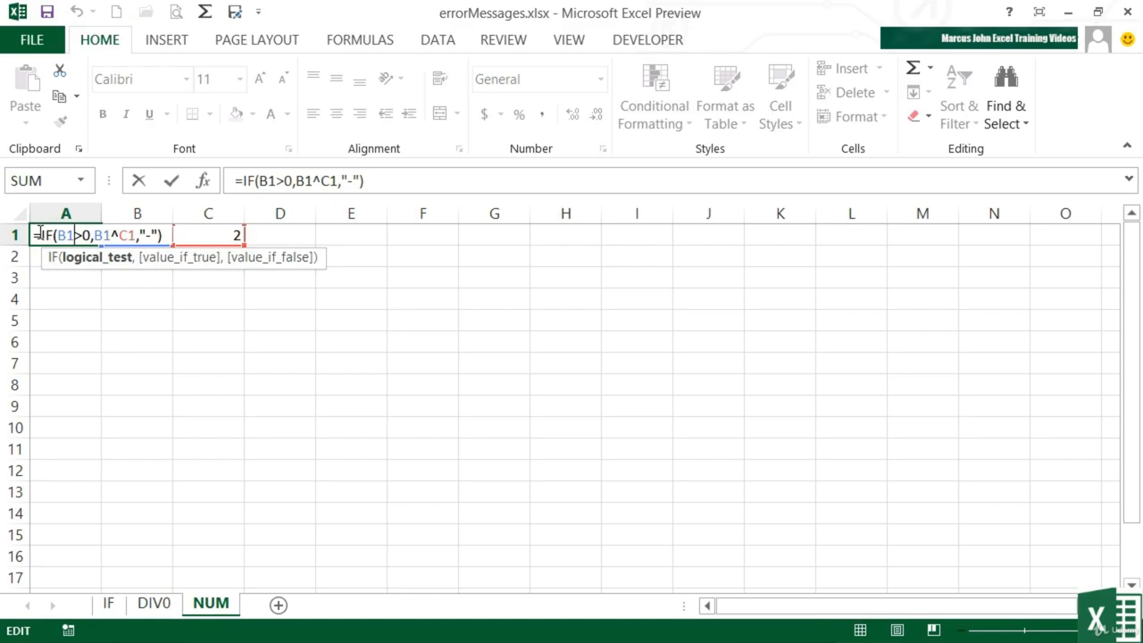